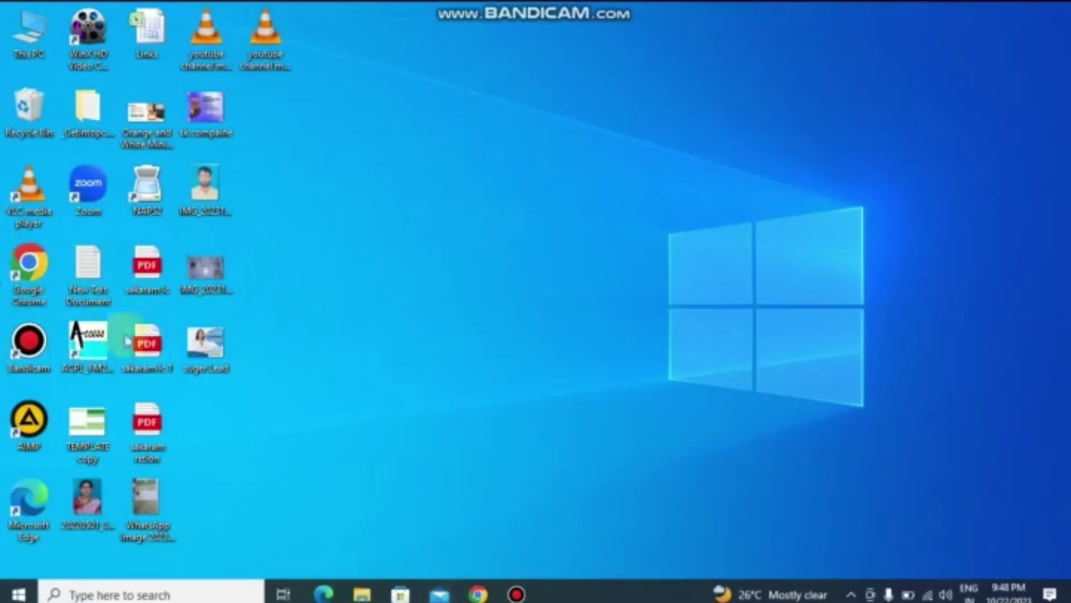
double_click(25, 265)
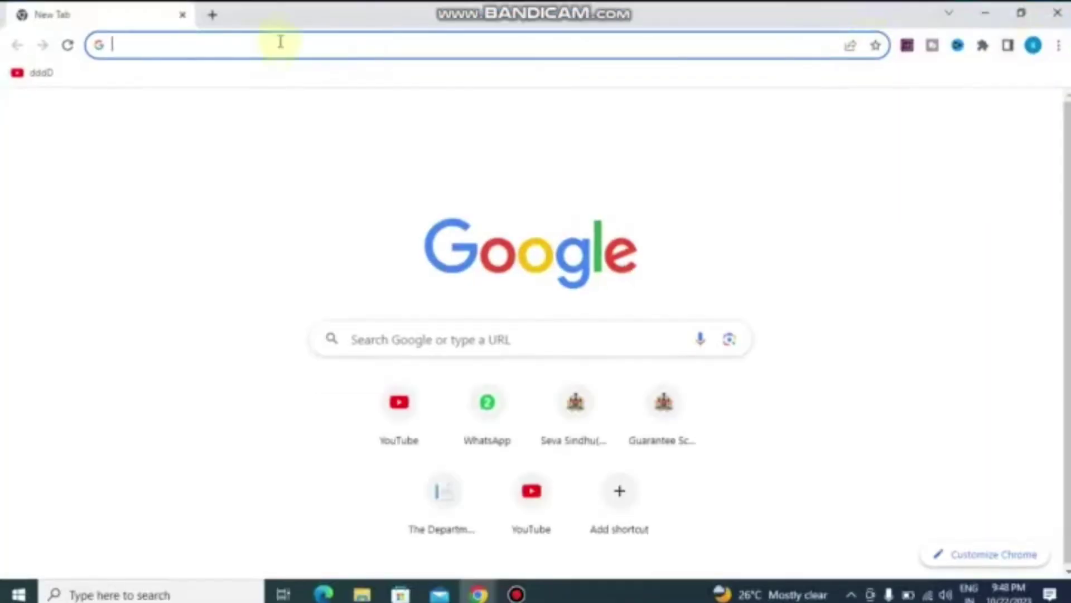
left_click(123, 46)
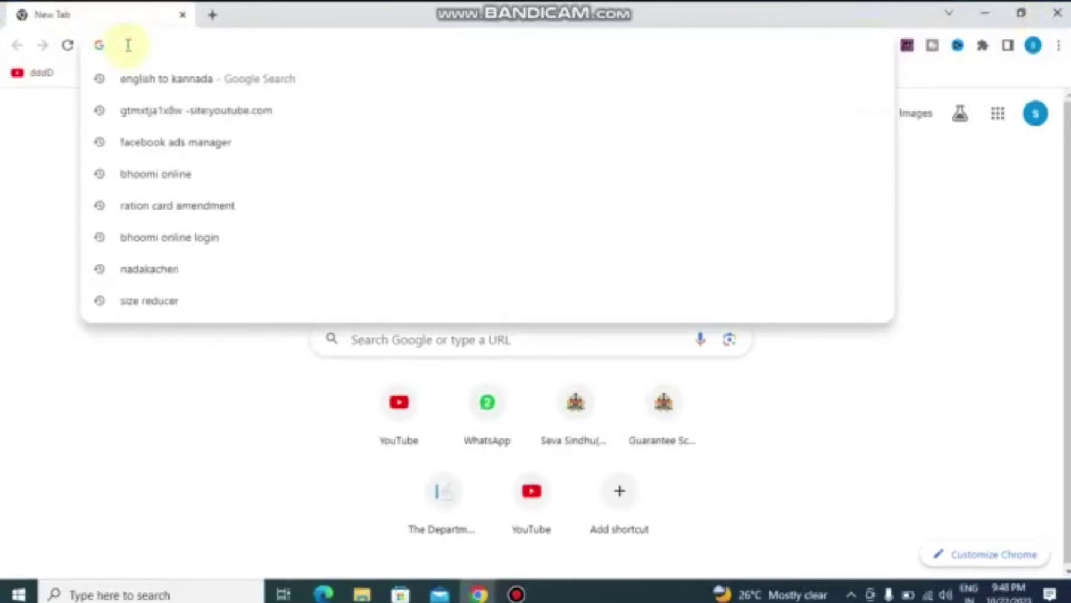
type("https://kbocwwb.karnataka.gov.in/")
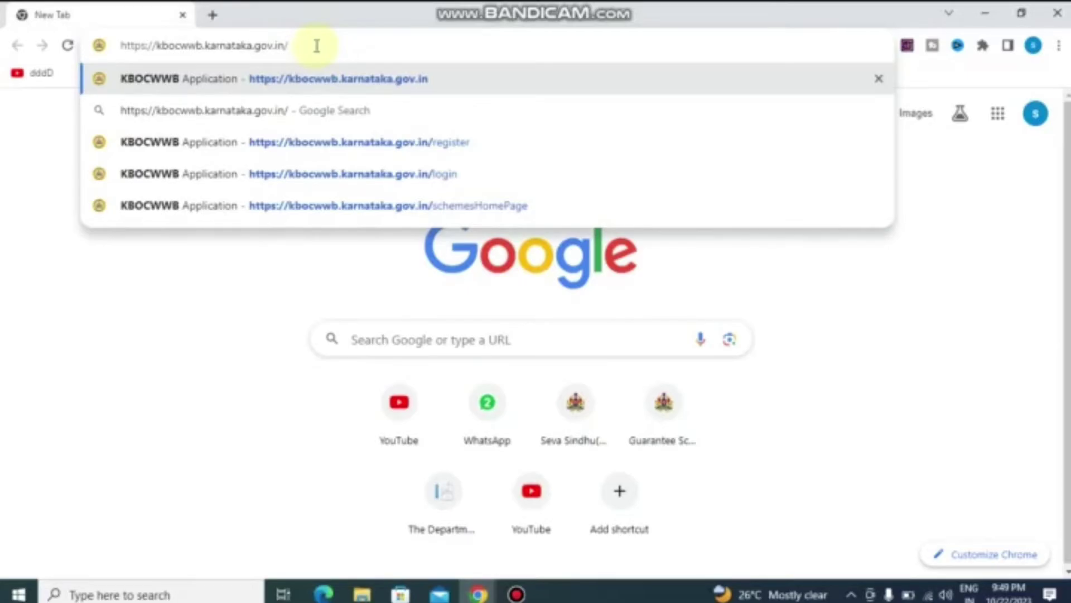
key("Return")
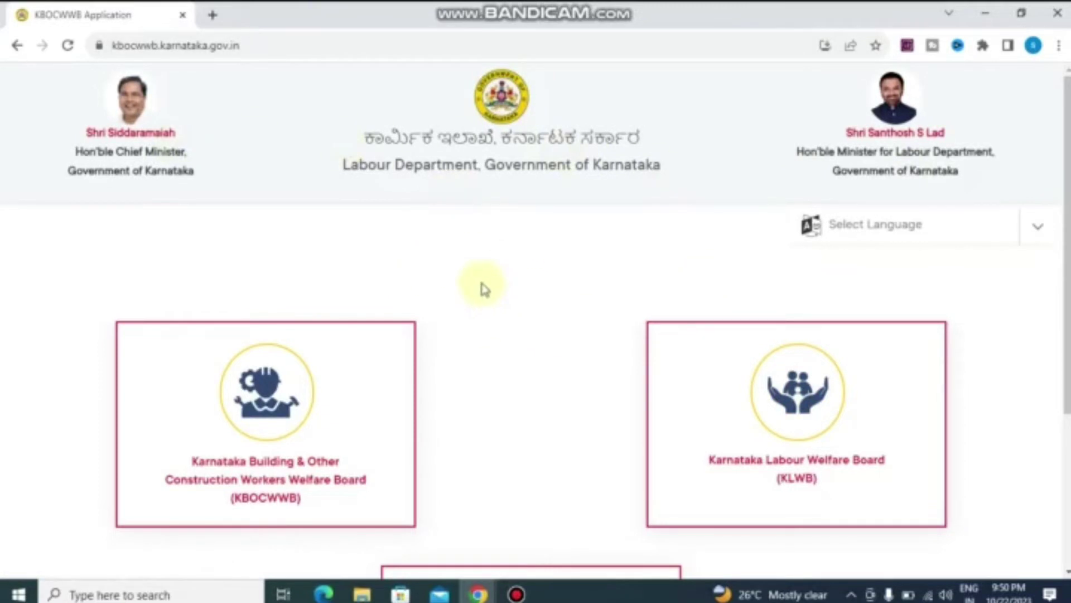
Open the construction workers welfare board page and go to 'Register as Construction Worker / Login'.
scroll(478, 327, "down", 3)
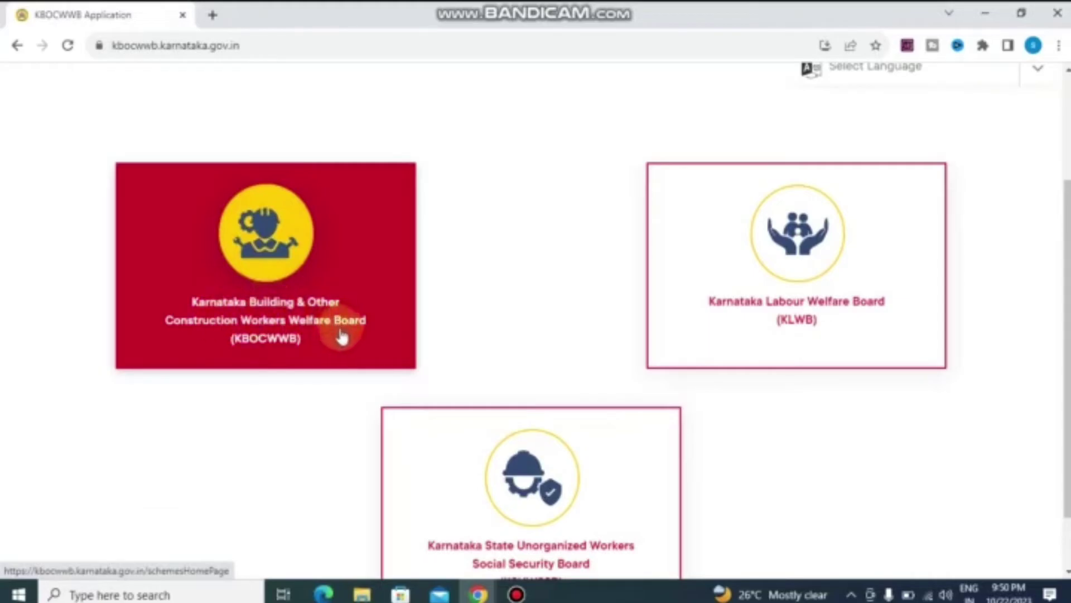
left_click(272, 262)
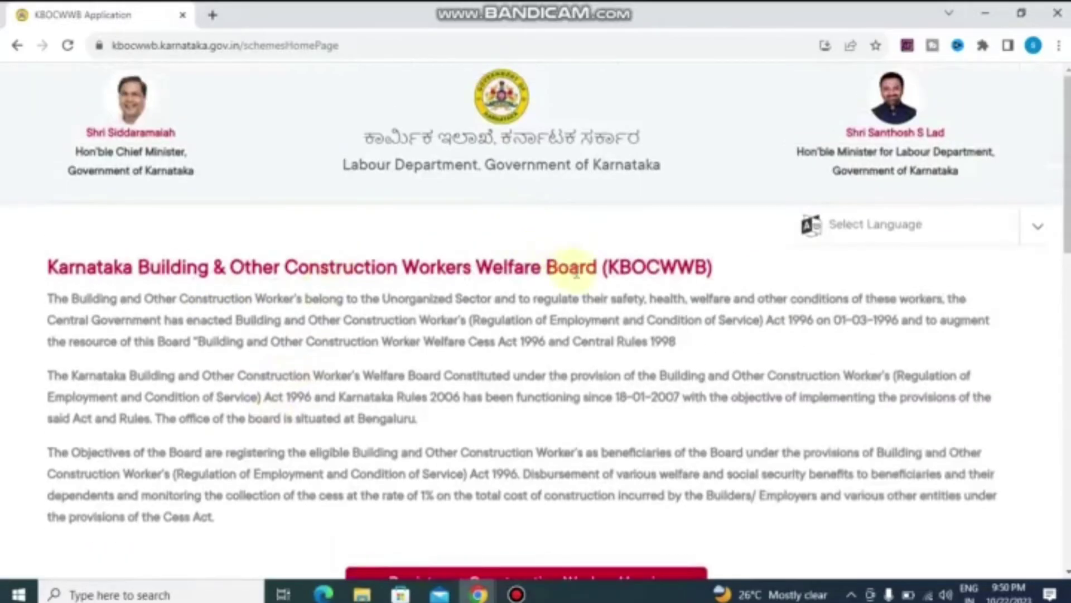
scroll(380, 240, "down", 4)
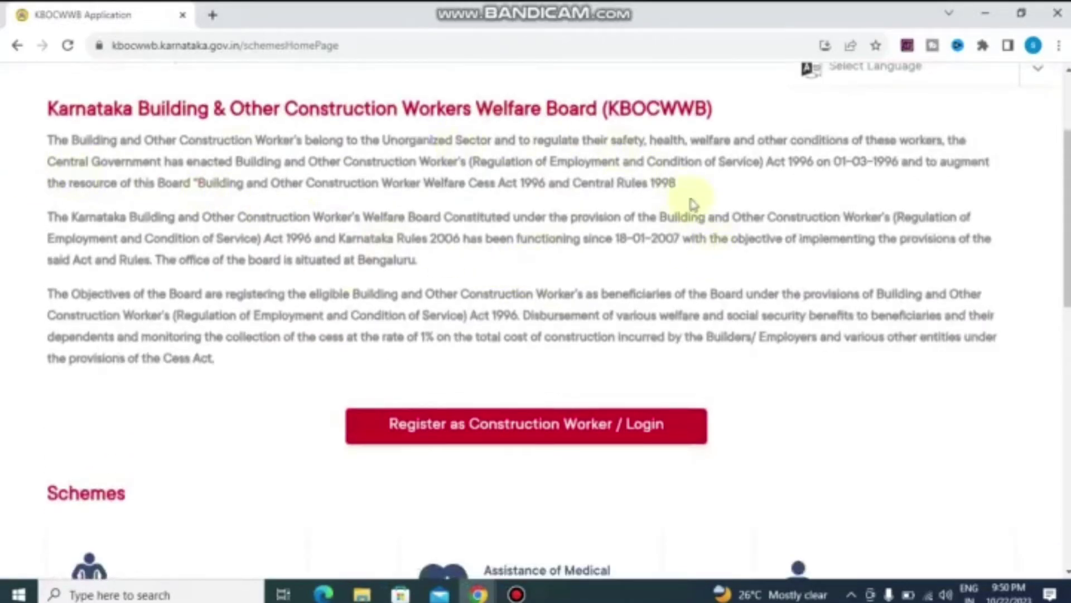
scroll(694, 203, "up", 3)
scroll(595, 274, "down", 7)
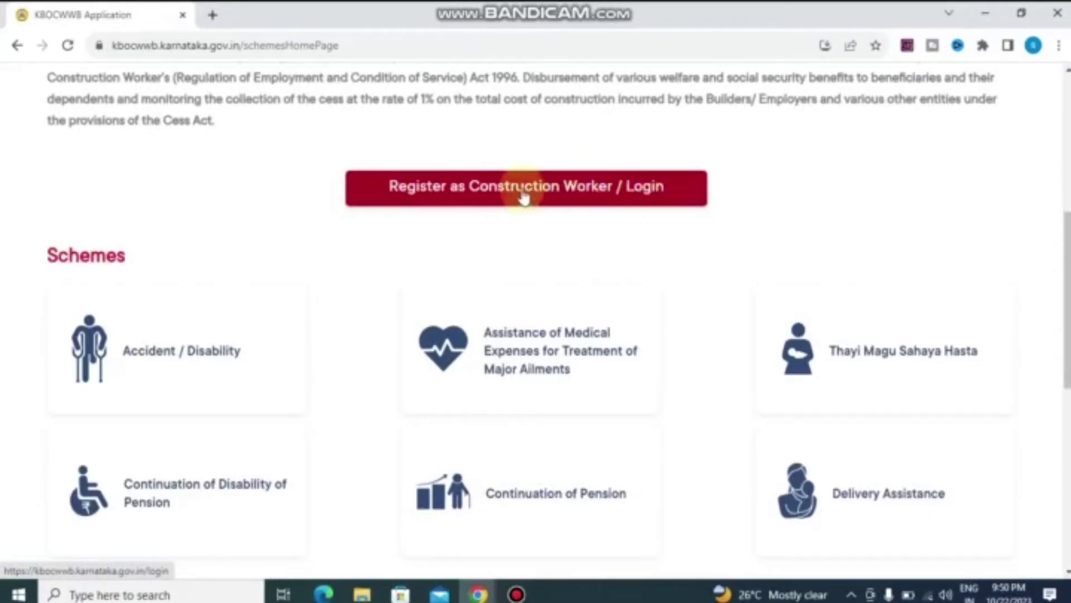
left_click(471, 196)
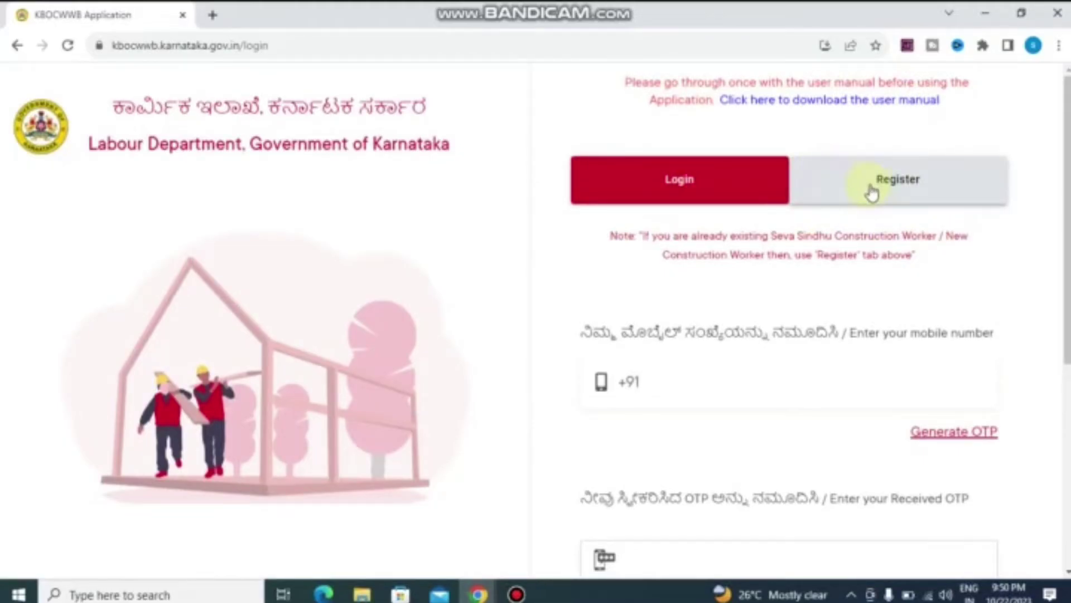
Switch the login panel over to the Register form.
left_click(689, 187)
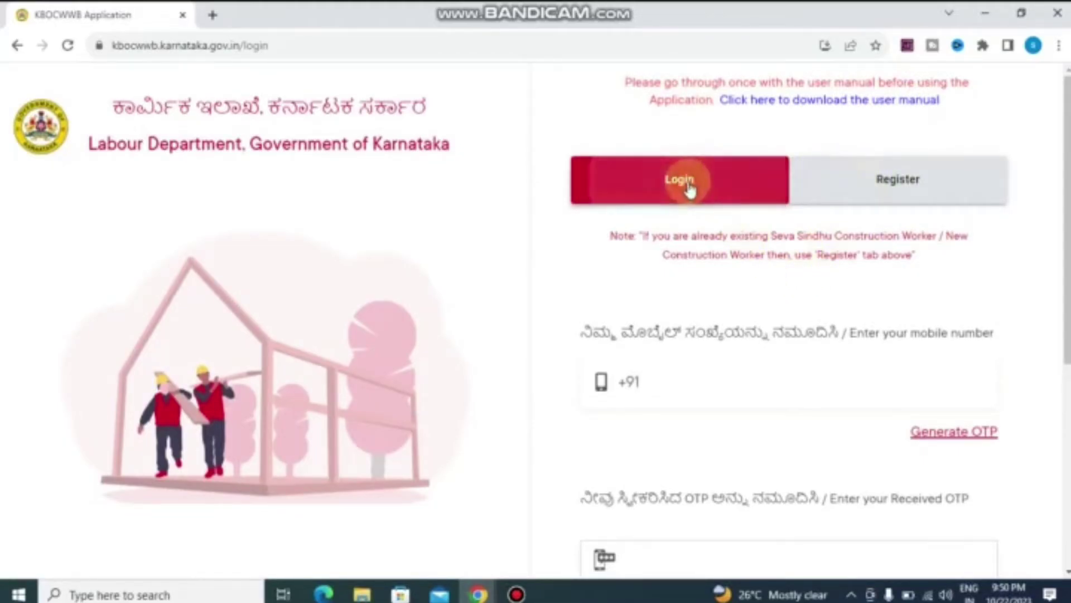
scroll(784, 229, "down", 3)
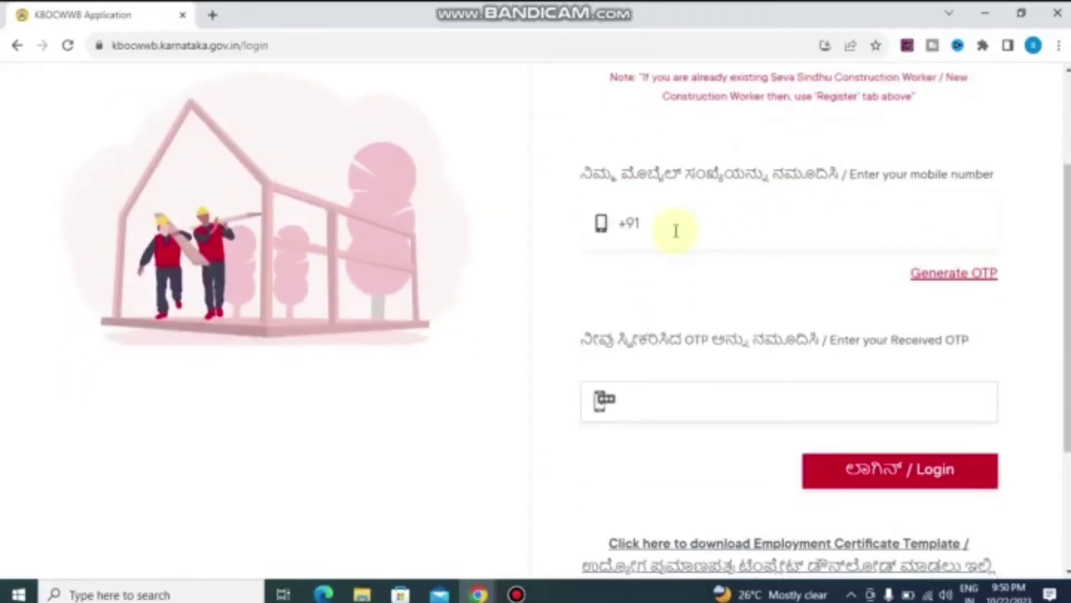
scroll(701, 210, "up", 3)
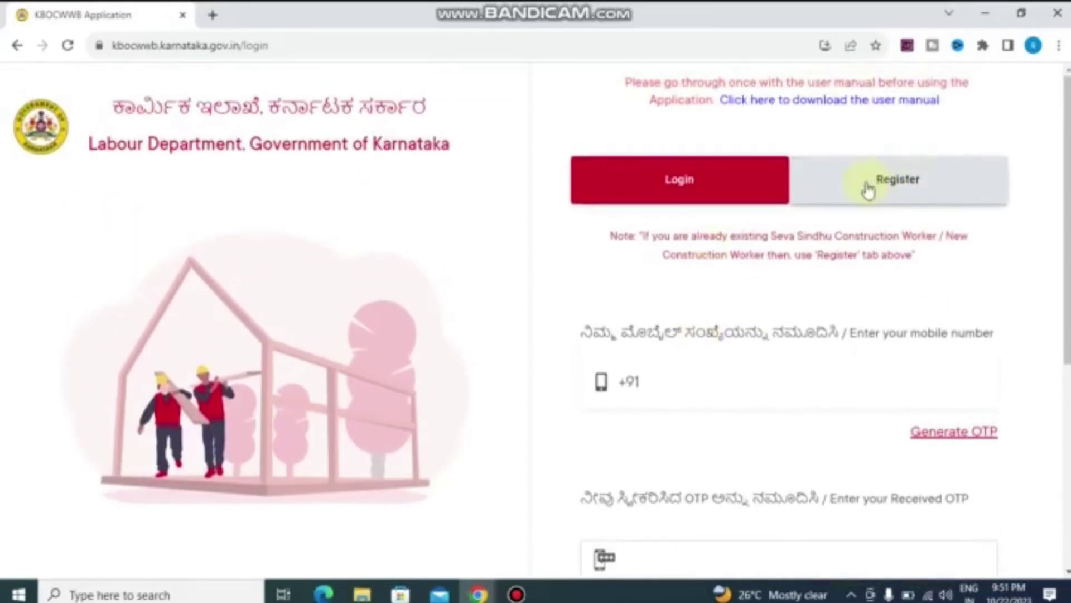
left_click(904, 187)
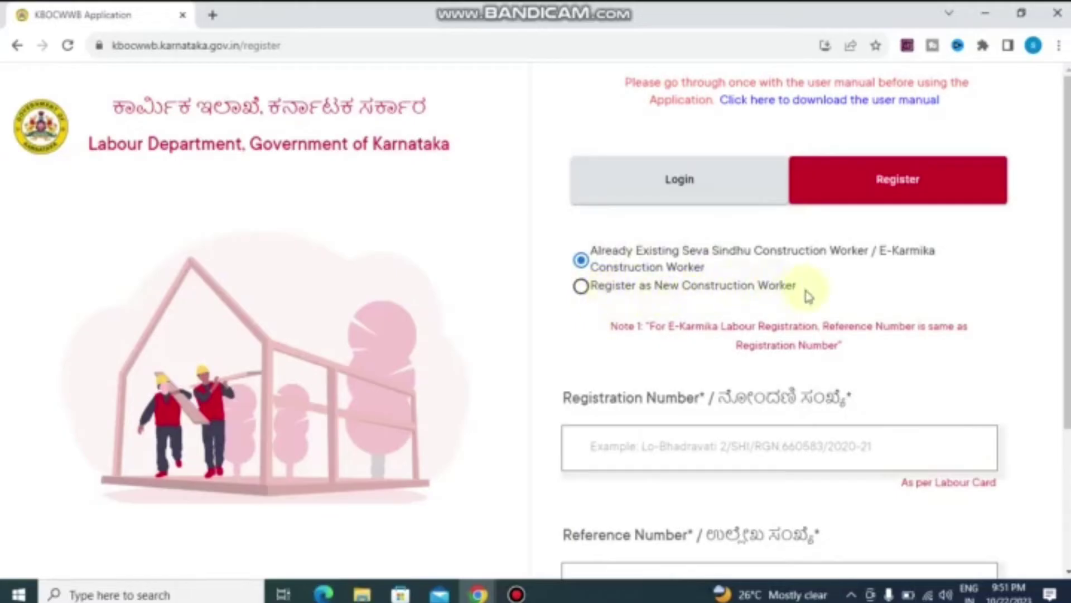
Choose new construction worker registration, enter the worker's mobile number, and verify it by OTP.
left_click(581, 287)
scroll(867, 302, "down", 2)
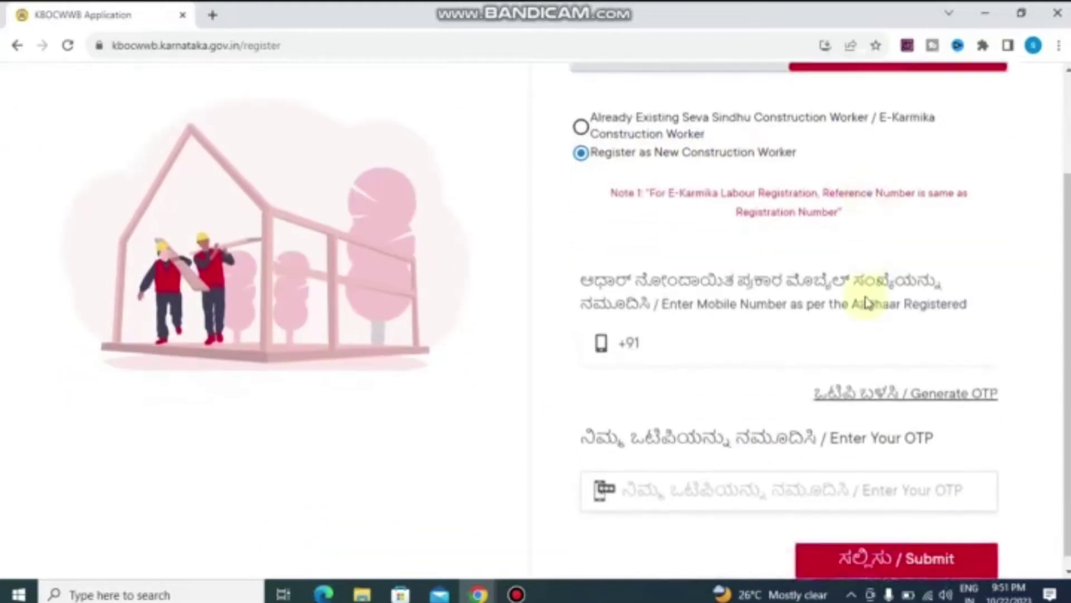
left_click(659, 333)
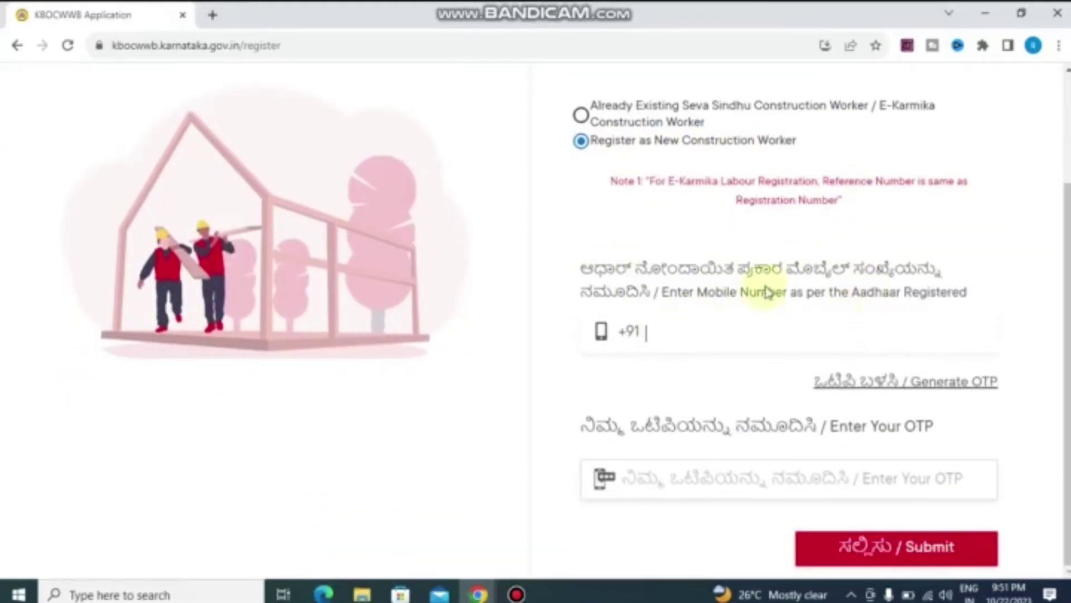
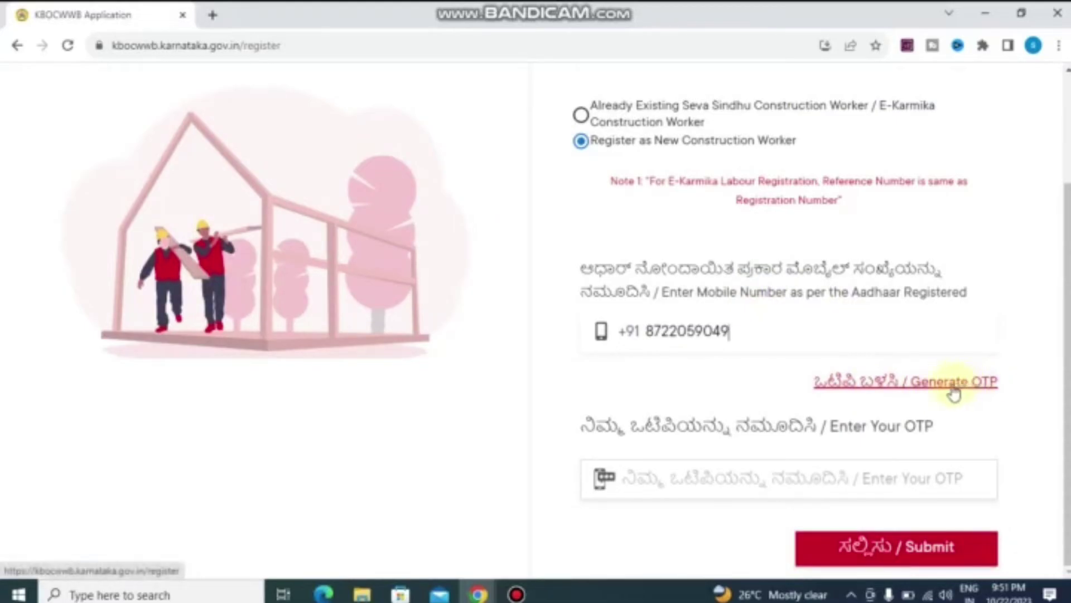
left_click(954, 390)
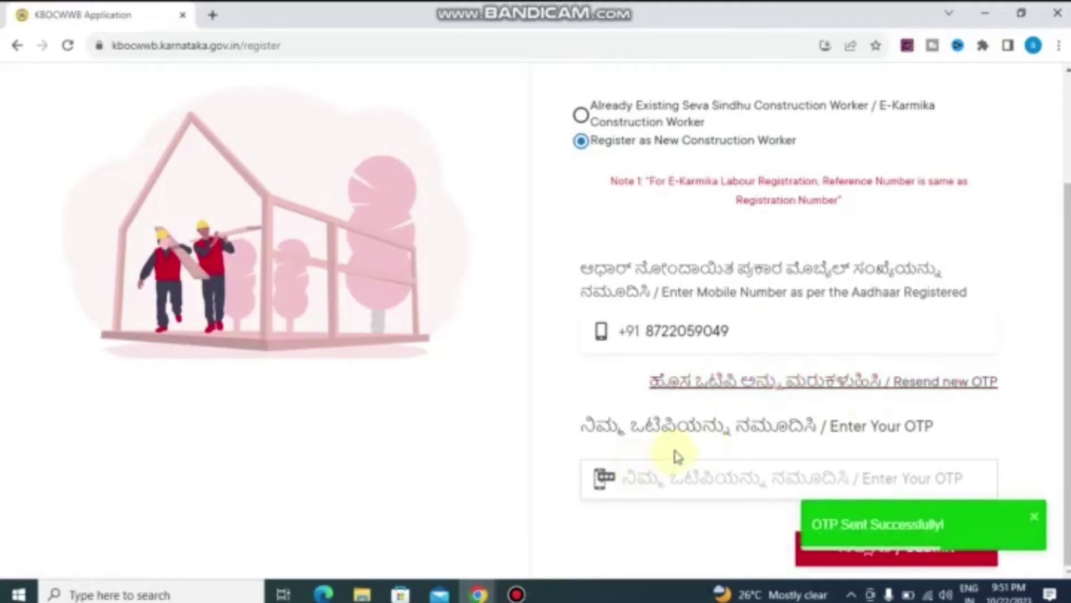
left_click(660, 483)
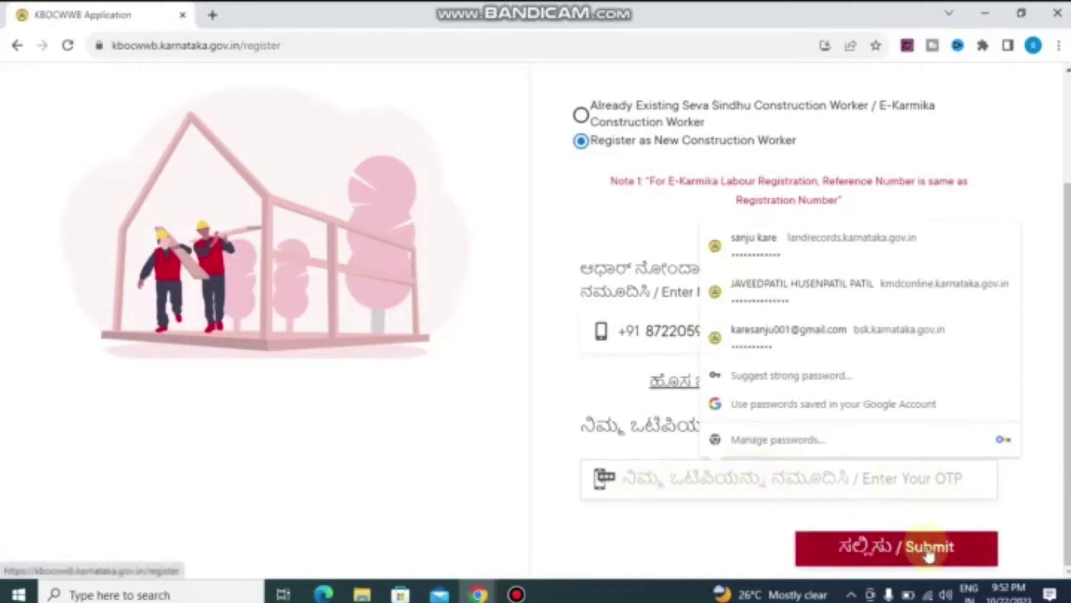
left_click(978, 552)
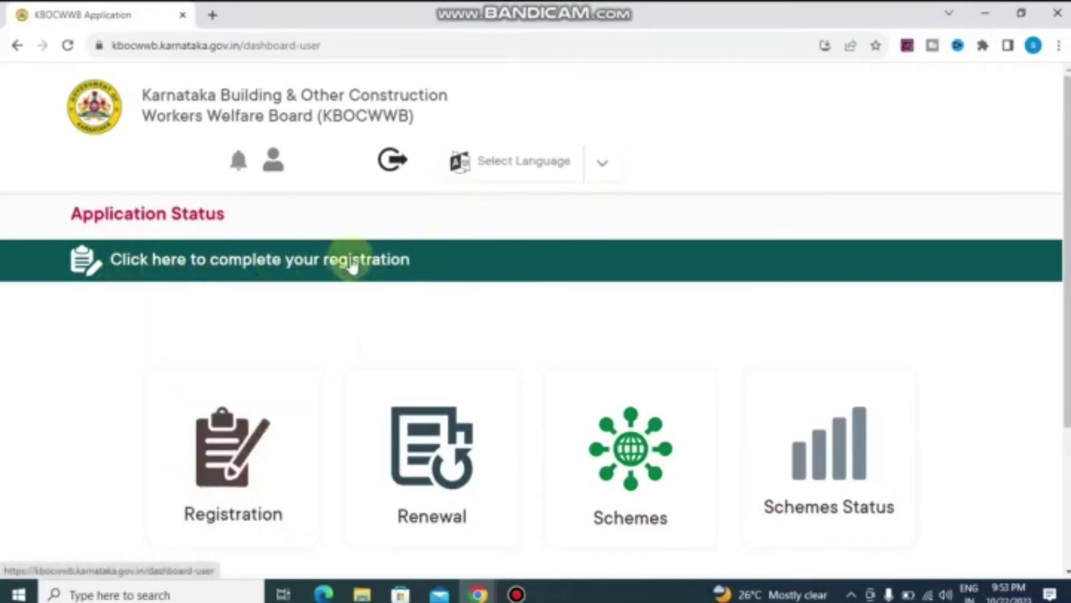
Scroll the dashboard and open the Registration tile's profile details form.
scroll(556, 359, "down", 1)
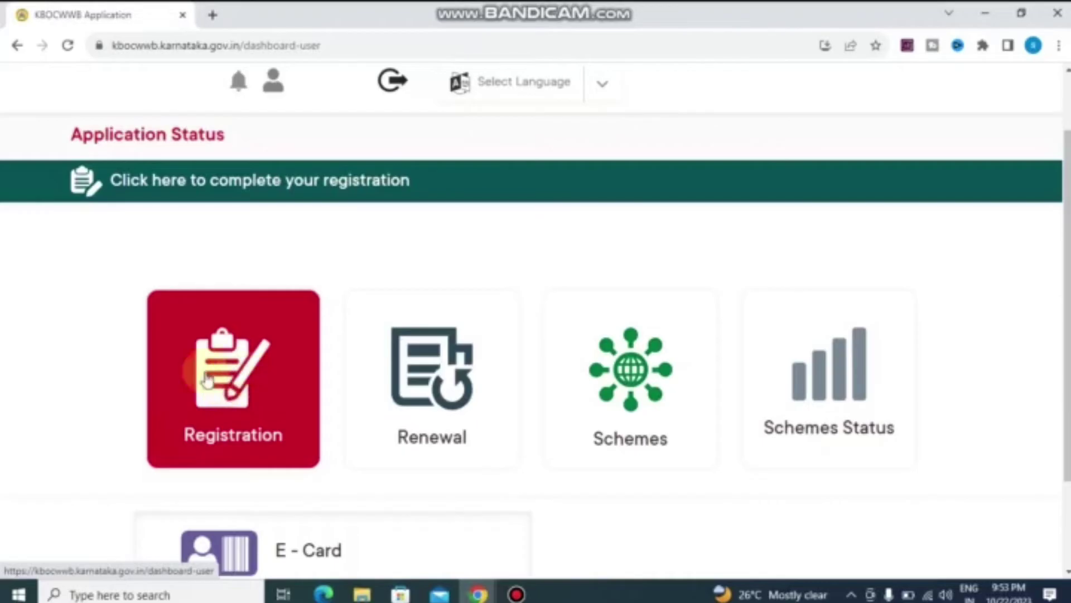
left_click(220, 385)
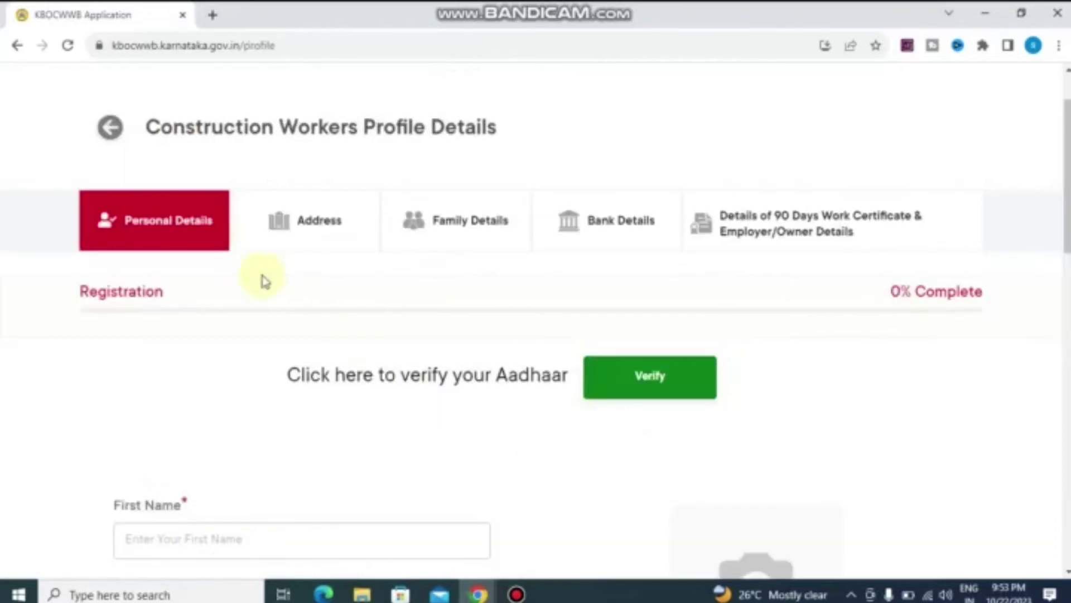
Use Verify beside 'Click here to verify your Aadhaar' to reach the e-KYC page.
scroll(435, 368, "down", 3)
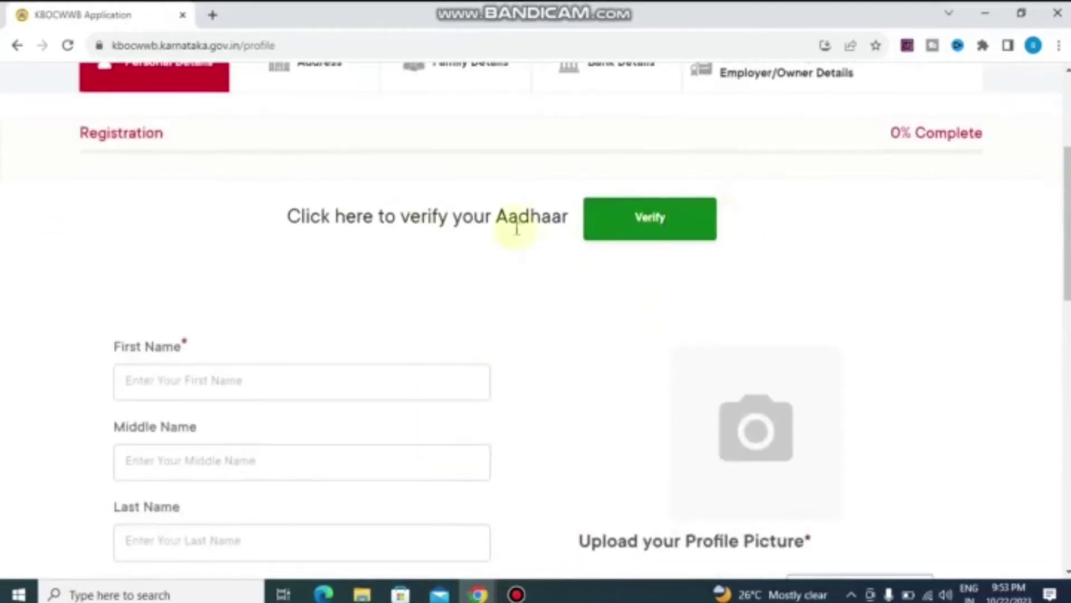
scroll(502, 313, "up", 3)
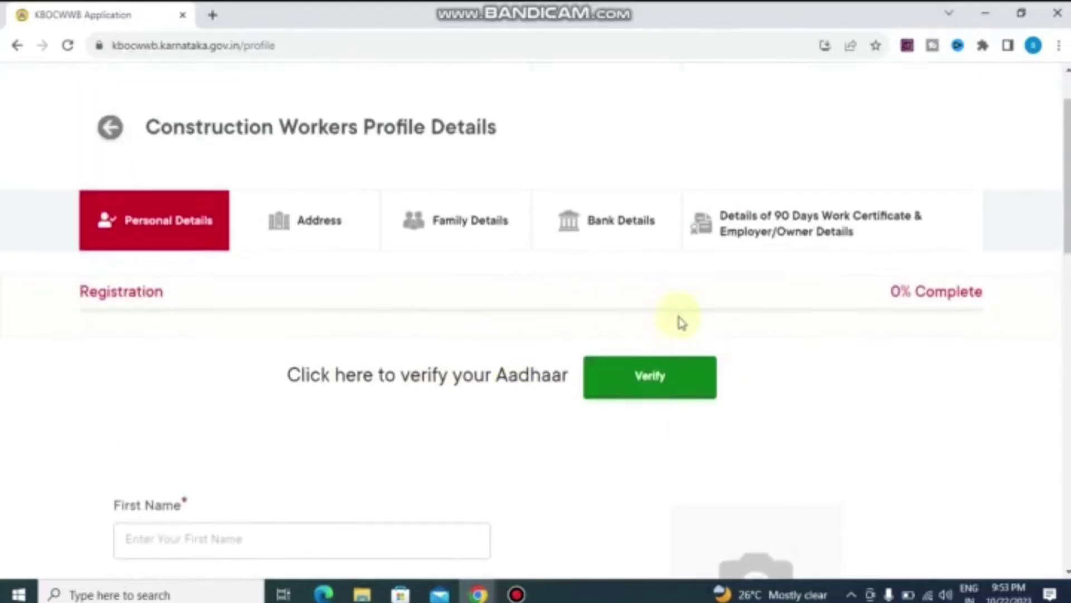
left_click(651, 377)
left_click(650, 377)
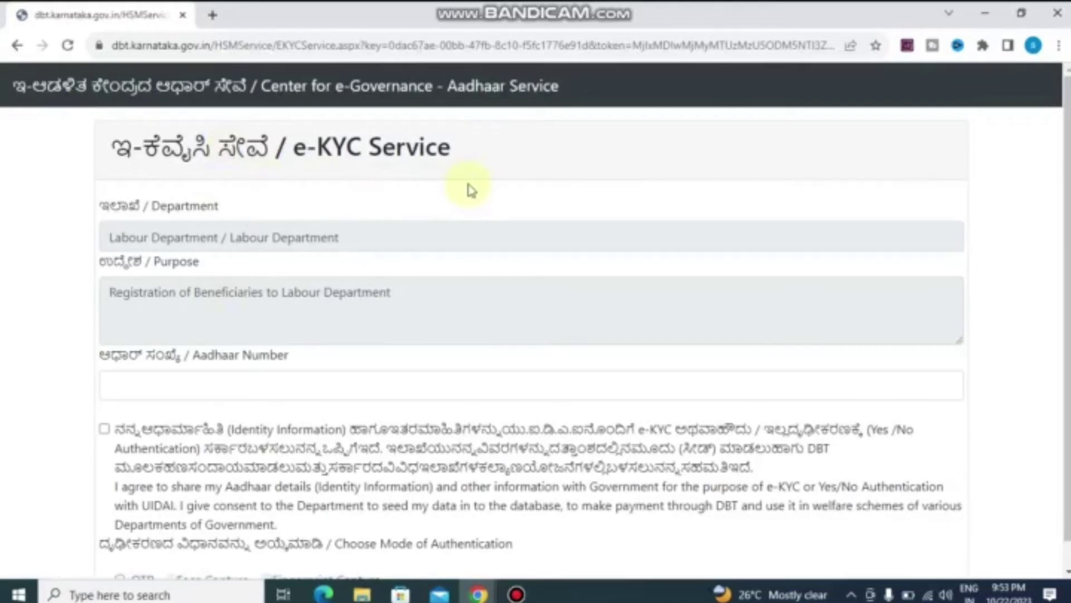
Enter the worker's Aadhaar number in the Aadhaar Number field.
left_click(149, 391)
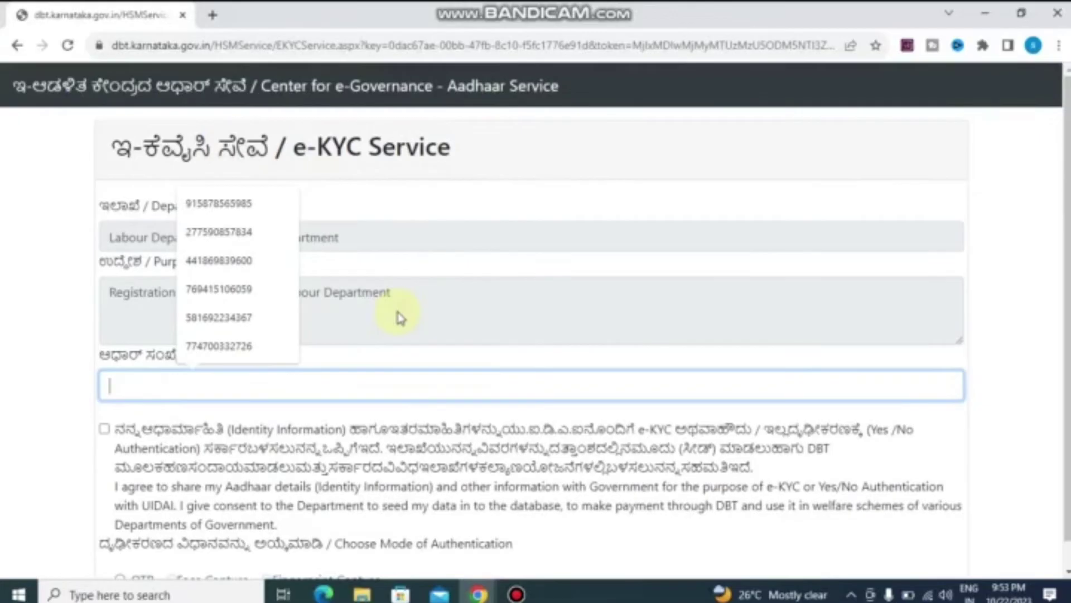
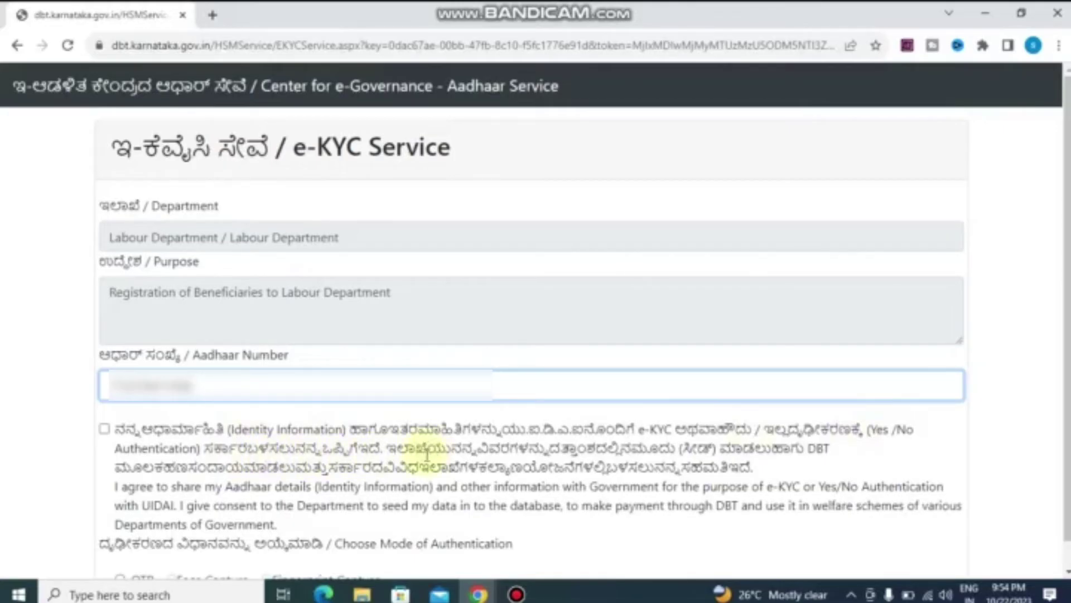
Give consent to share Aadhaar details, pick OTP authentication and generate the OTP.
left_click(105, 431)
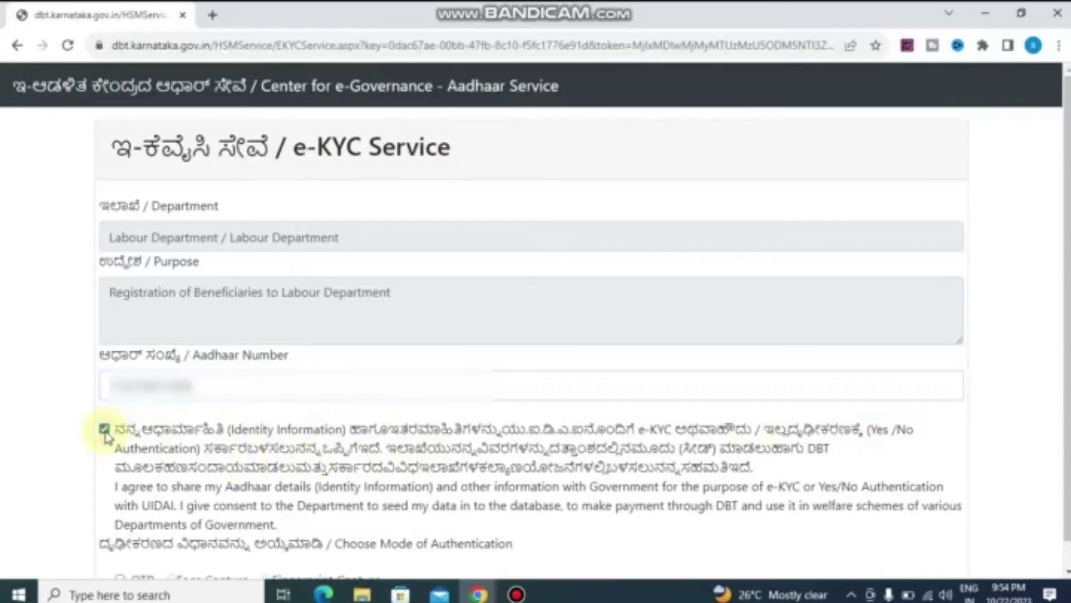
scroll(155, 437, "down", 1)
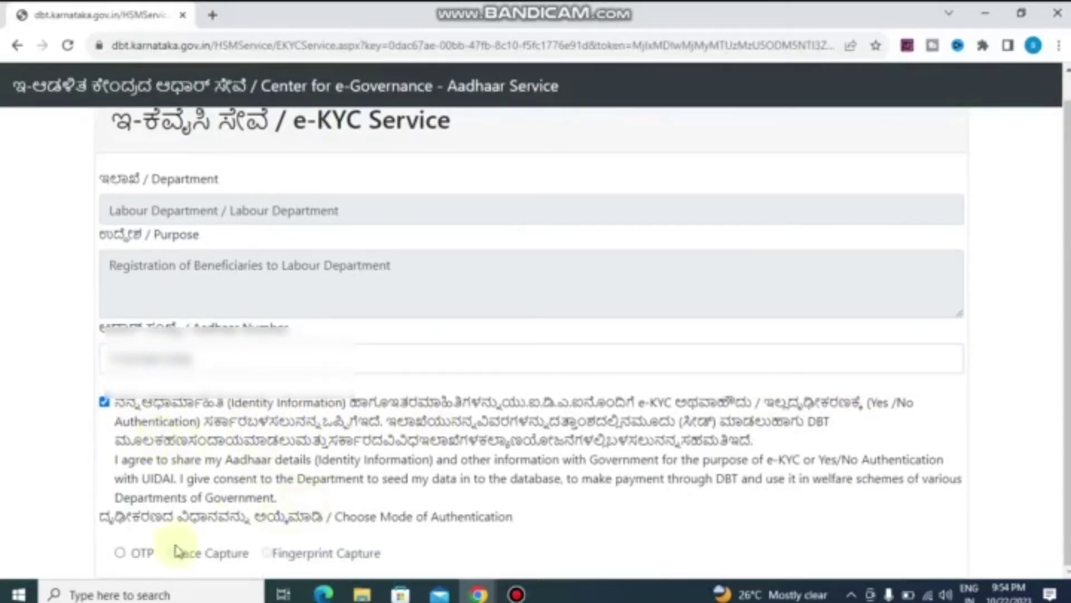
left_click(120, 554)
scroll(227, 453, "down", 1)
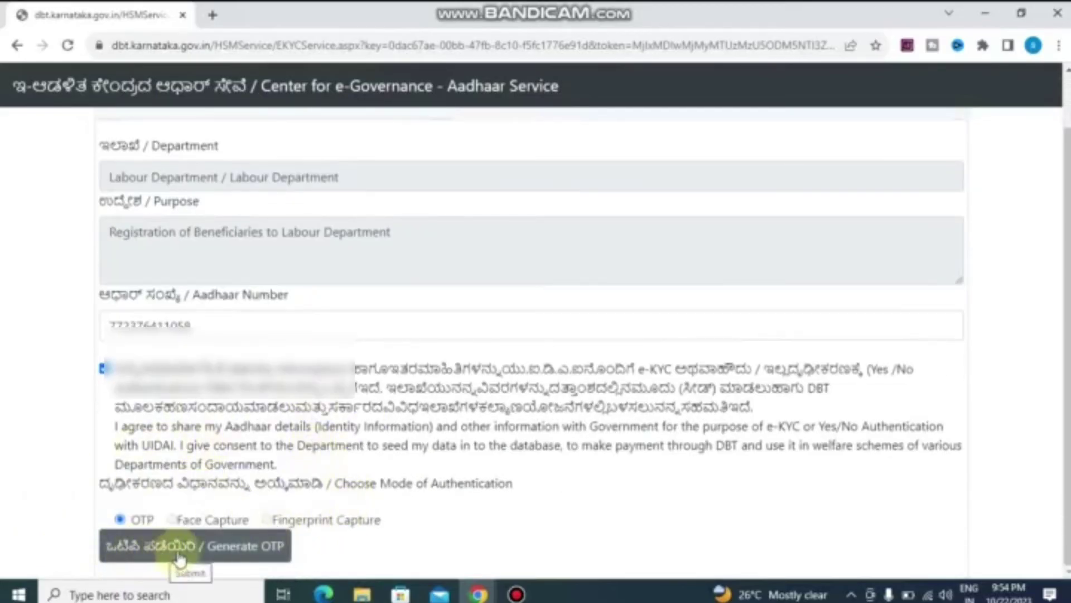
left_click(223, 550)
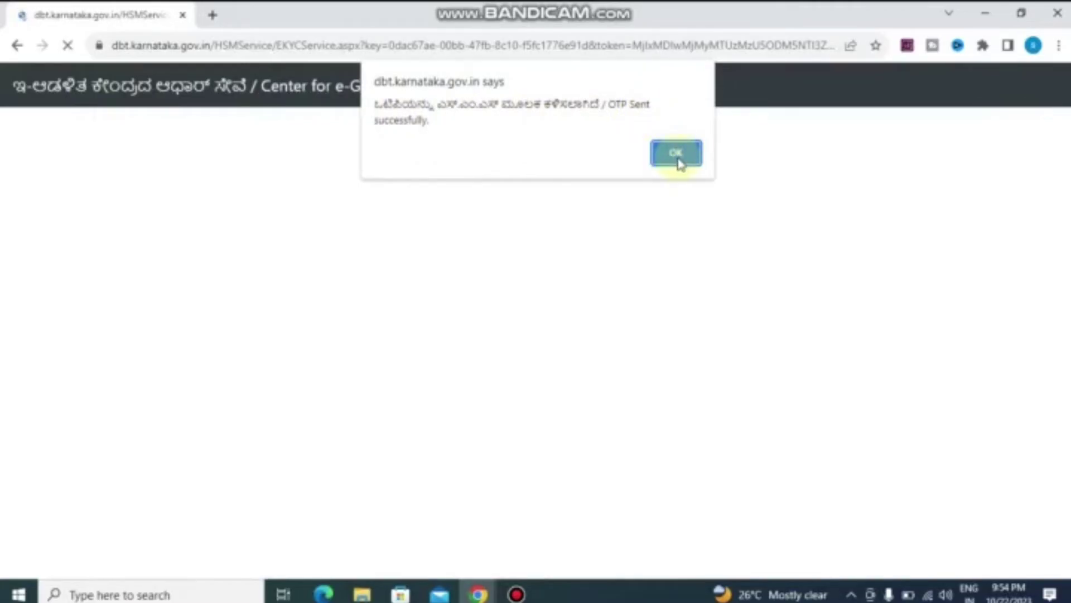
Dismiss the 'OTP Sent successfully' alert, enter the received OTP and submit it.
left_click(676, 154)
scroll(486, 311, "down", 5)
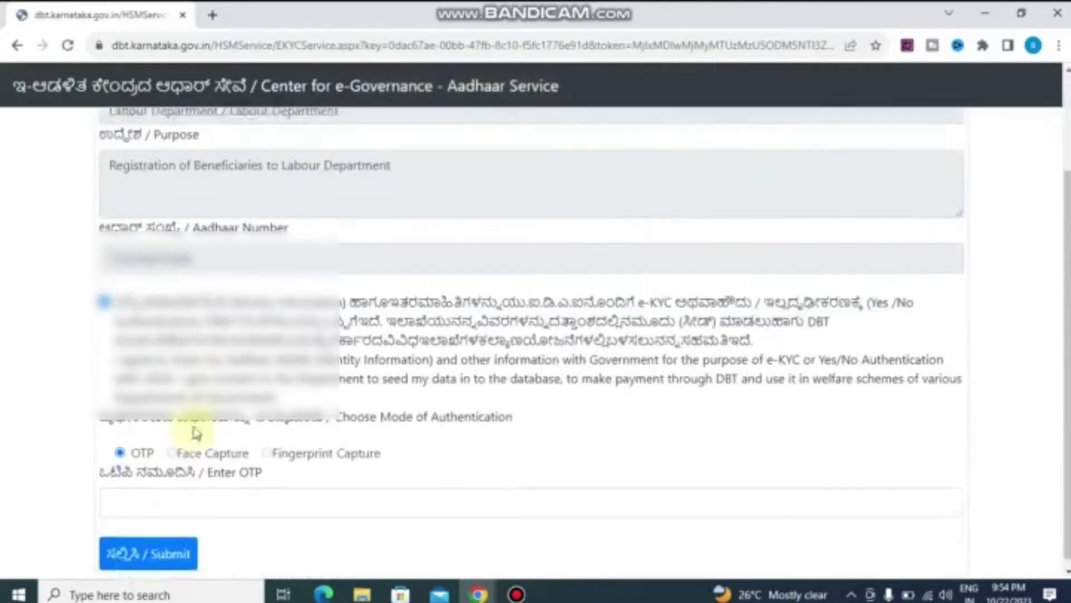
left_click(135, 484)
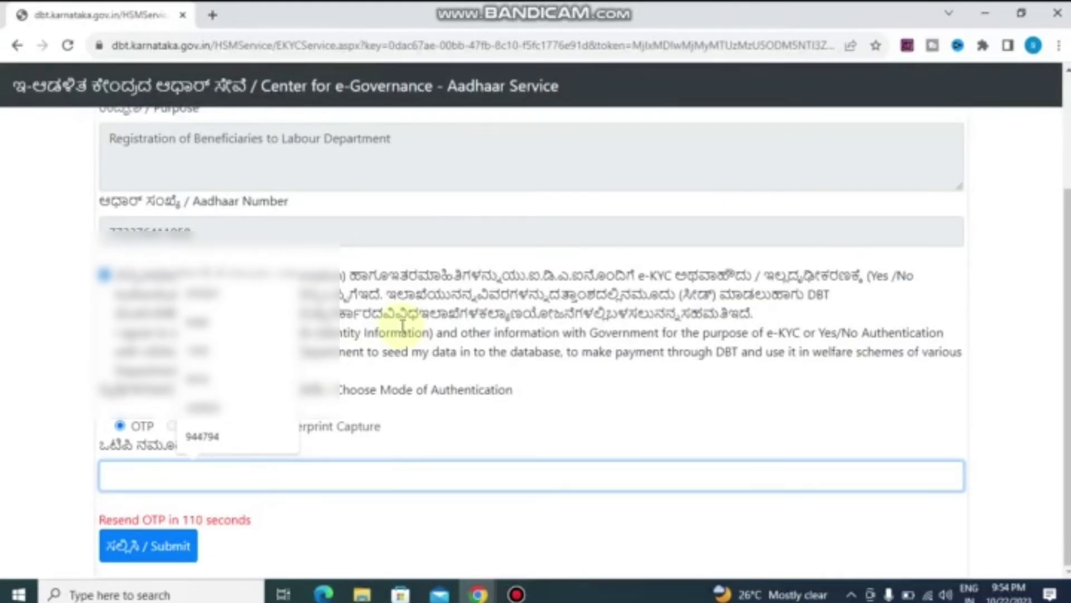
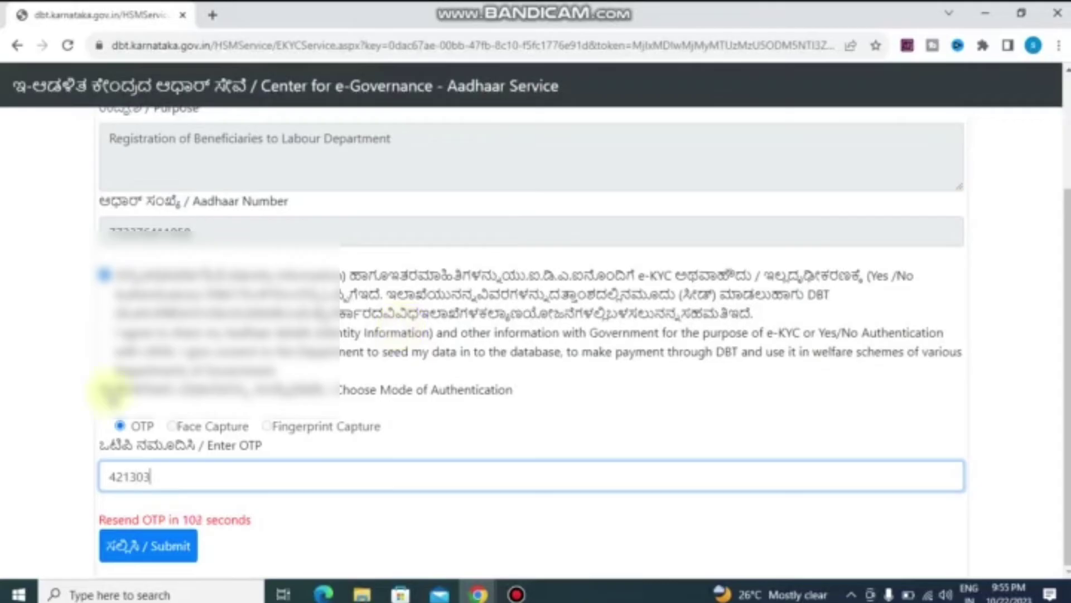
left_click(192, 546)
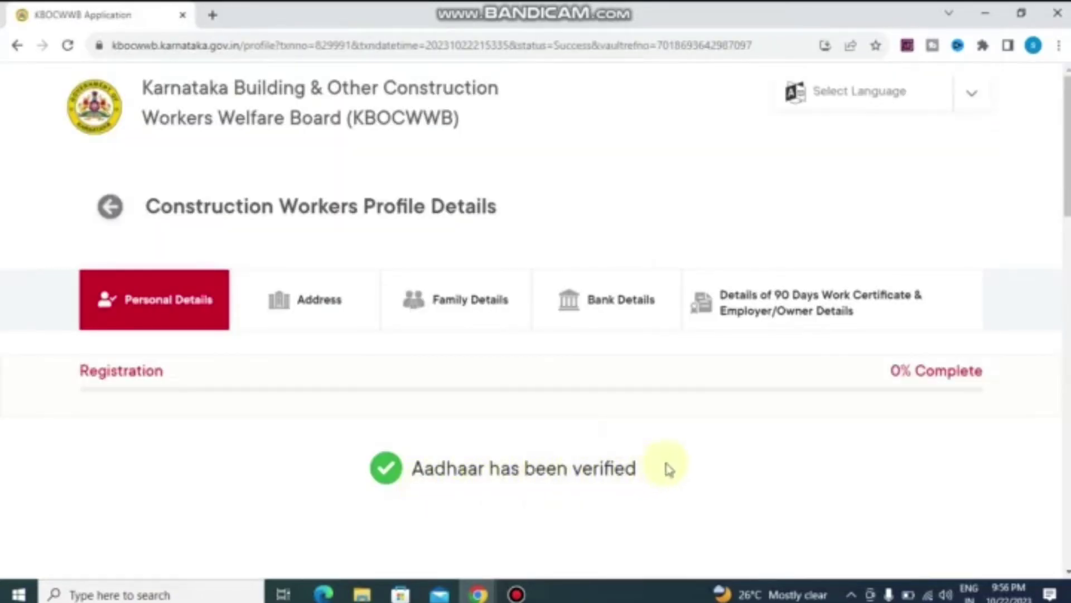
Scroll through Personal Details to check the pre-filled Aadhaar photo, last name and mobile number.
scroll(669, 469, "down", 2)
scroll(641, 392, "down", 3)
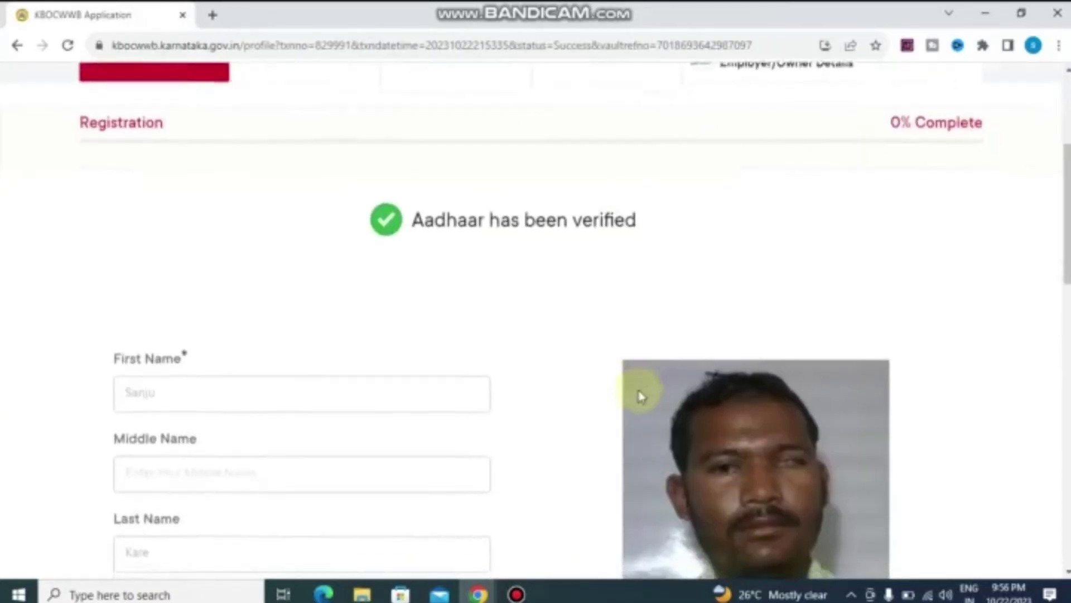
scroll(642, 395, "down", 4)
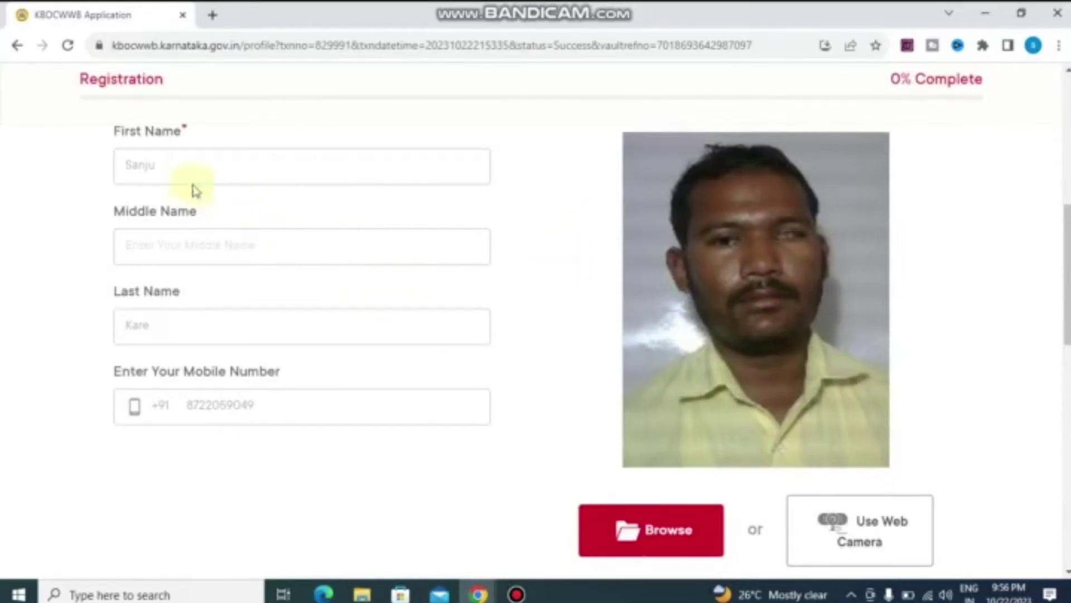
scroll(159, 274, "up", 3)
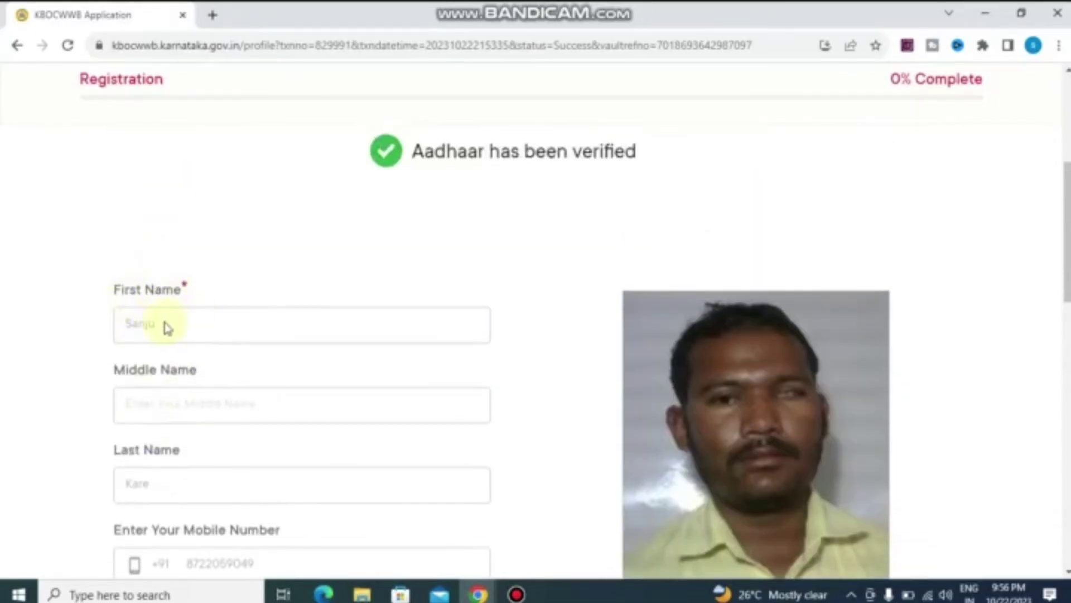
scroll(184, 332, "down", 3)
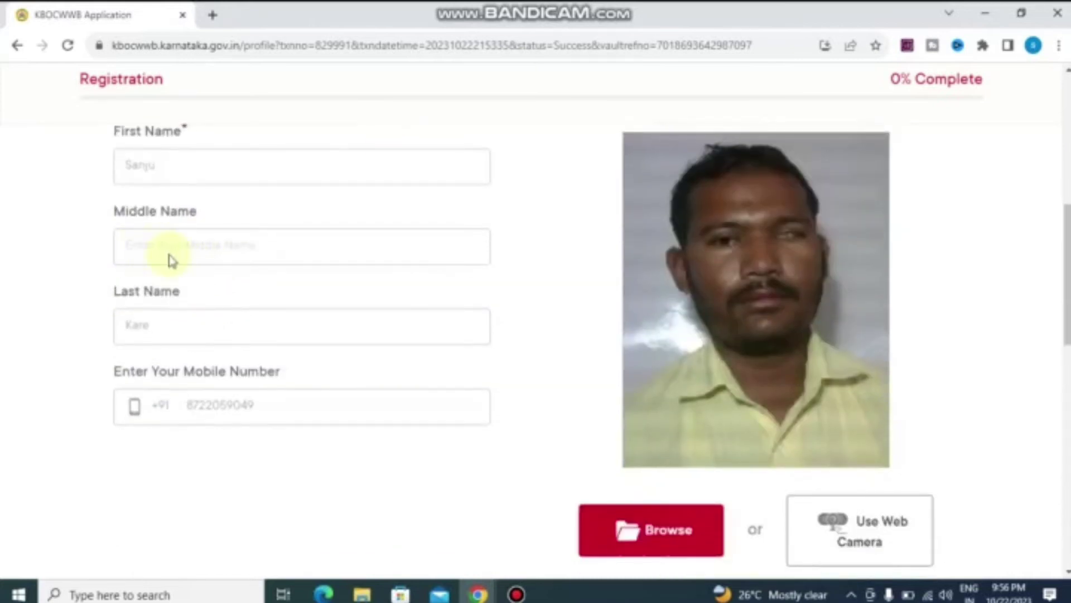
scroll(170, 355, "down", 3)
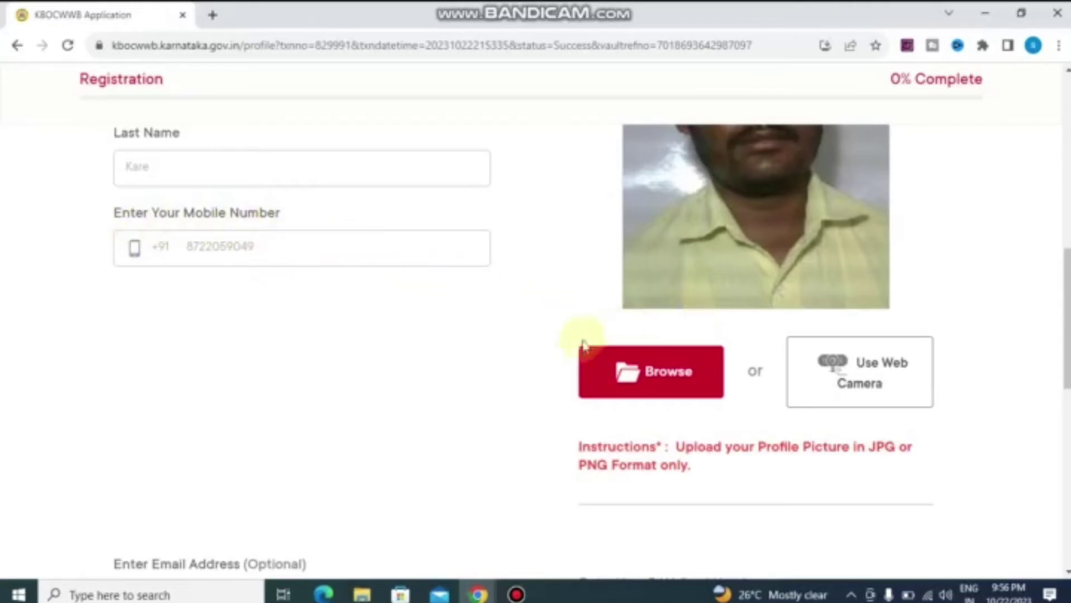
scroll(531, 356, "down", 3)
scroll(363, 337, "up", 6)
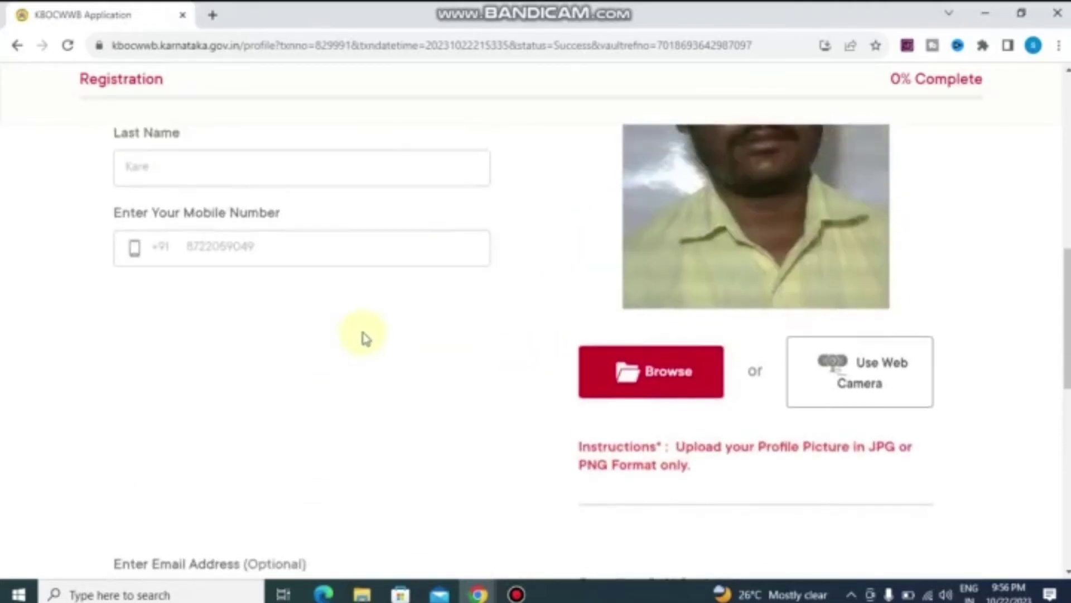
scroll(392, 335, "down", 3)
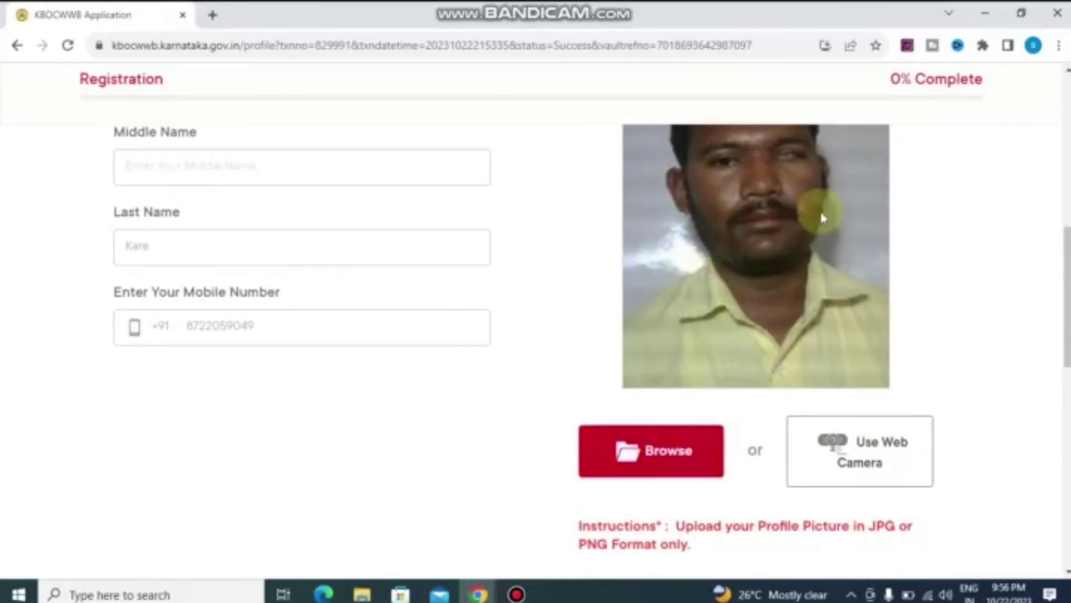
left_click(658, 462)
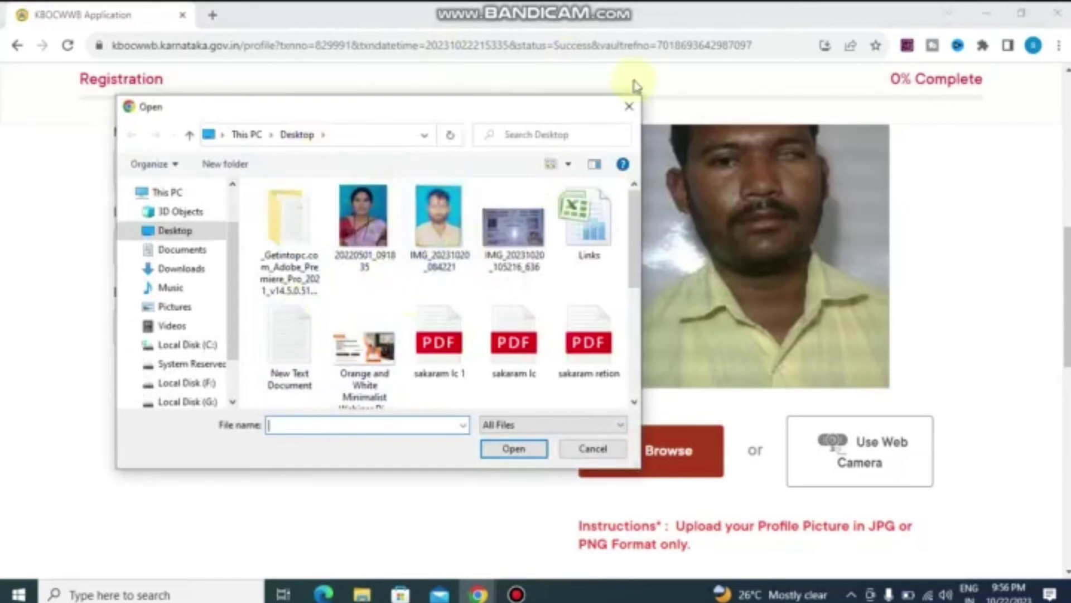
left_click(629, 106)
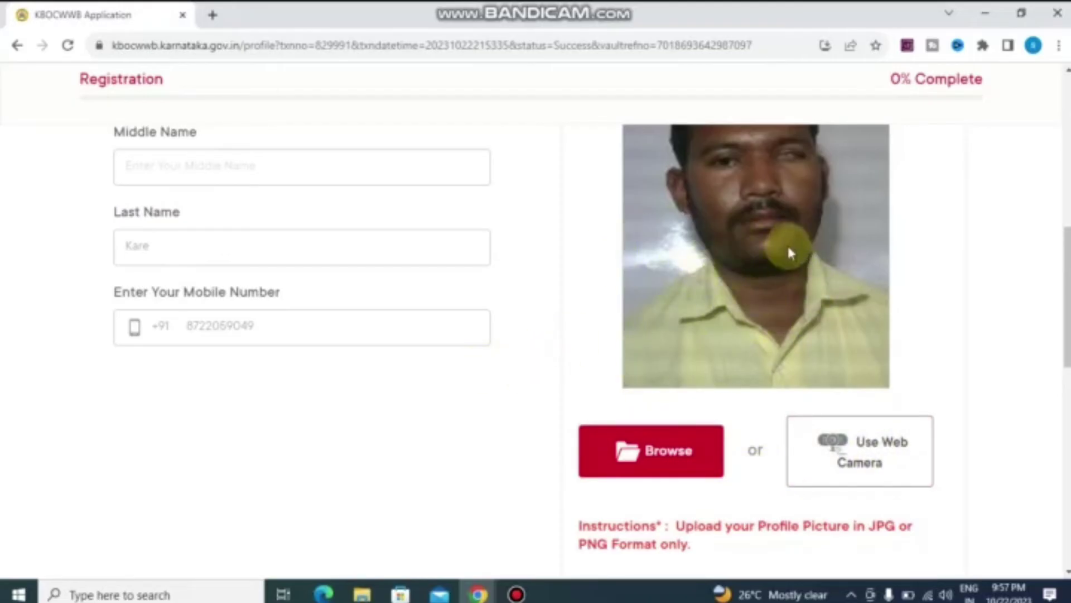
scroll(548, 306, "down", 7)
scroll(555, 306, "up", 1)
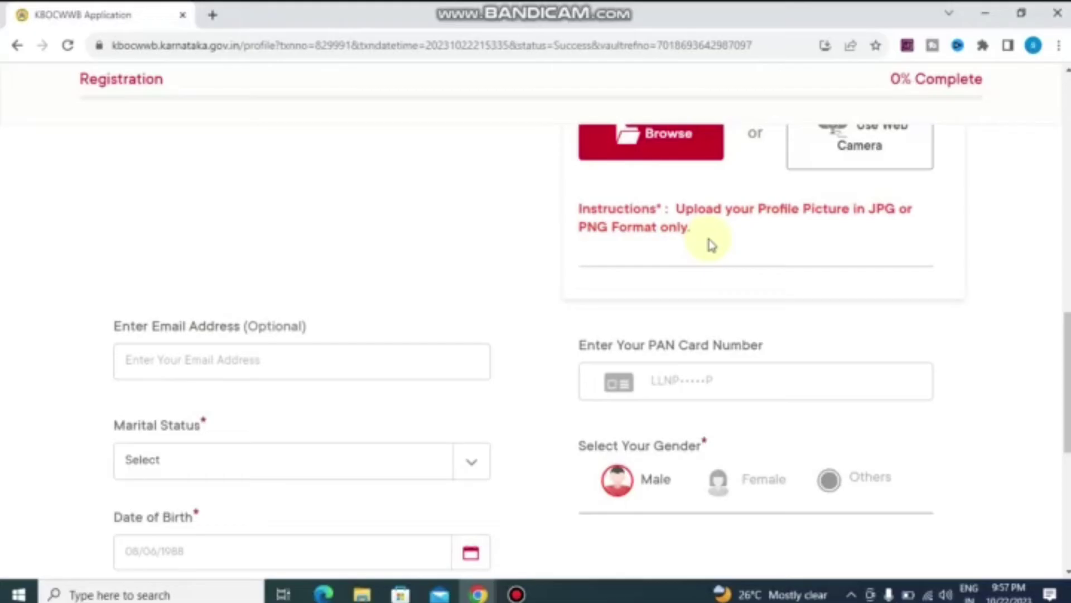
scroll(325, 301, "down", 1)
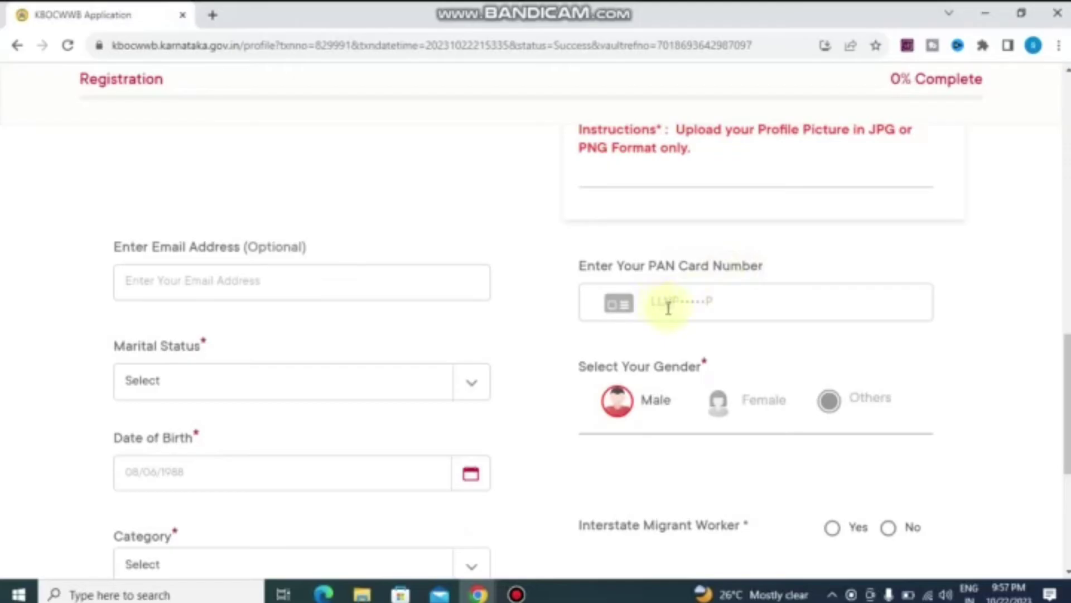
left_click(658, 308)
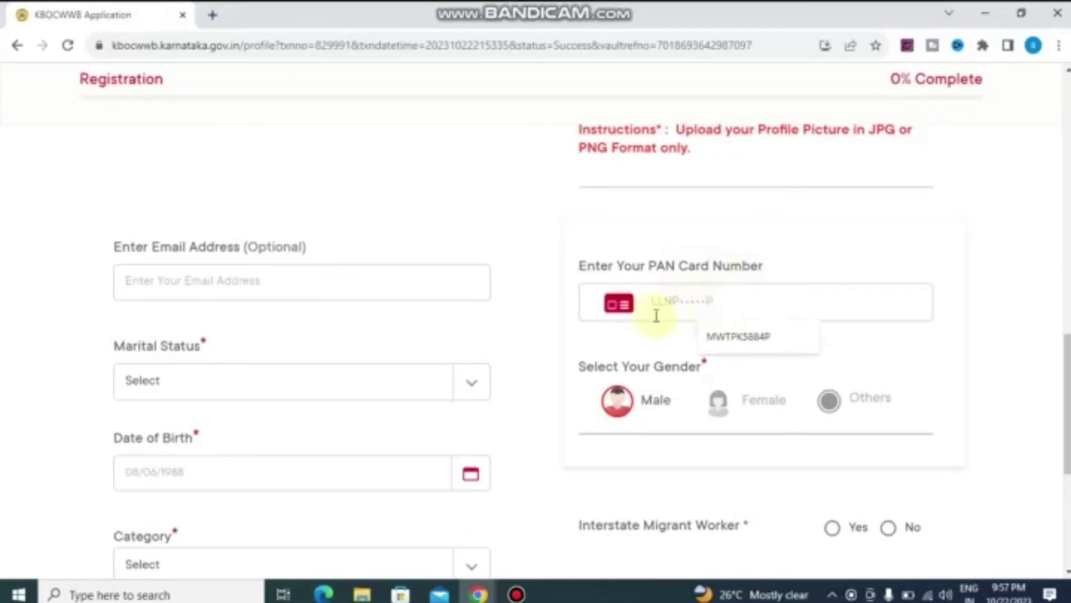
left_click(647, 332)
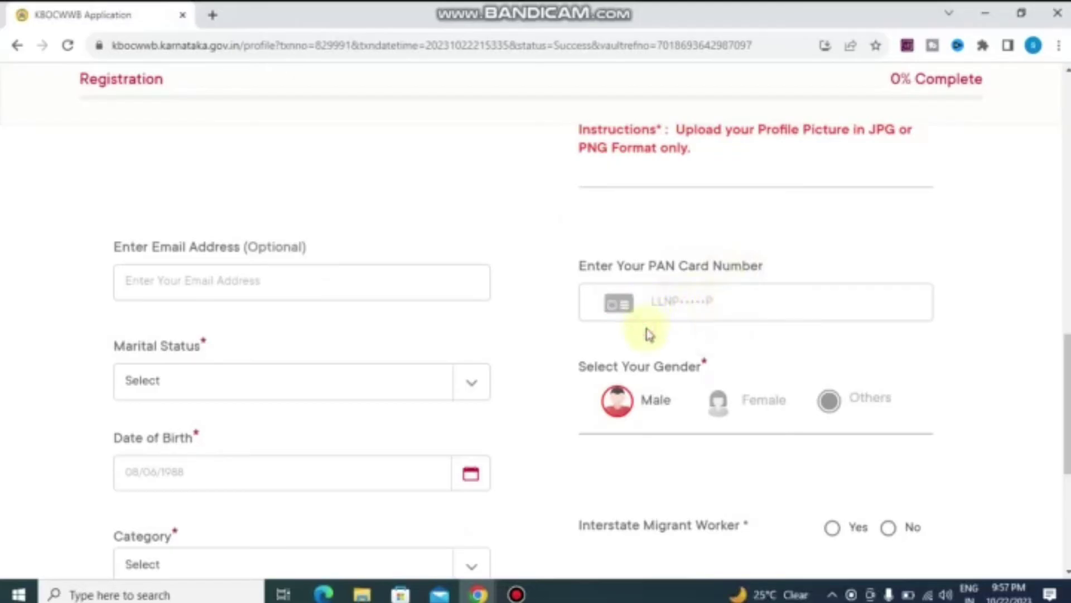
scroll(296, 349, "down", 4)
scroll(282, 275, "up", 3)
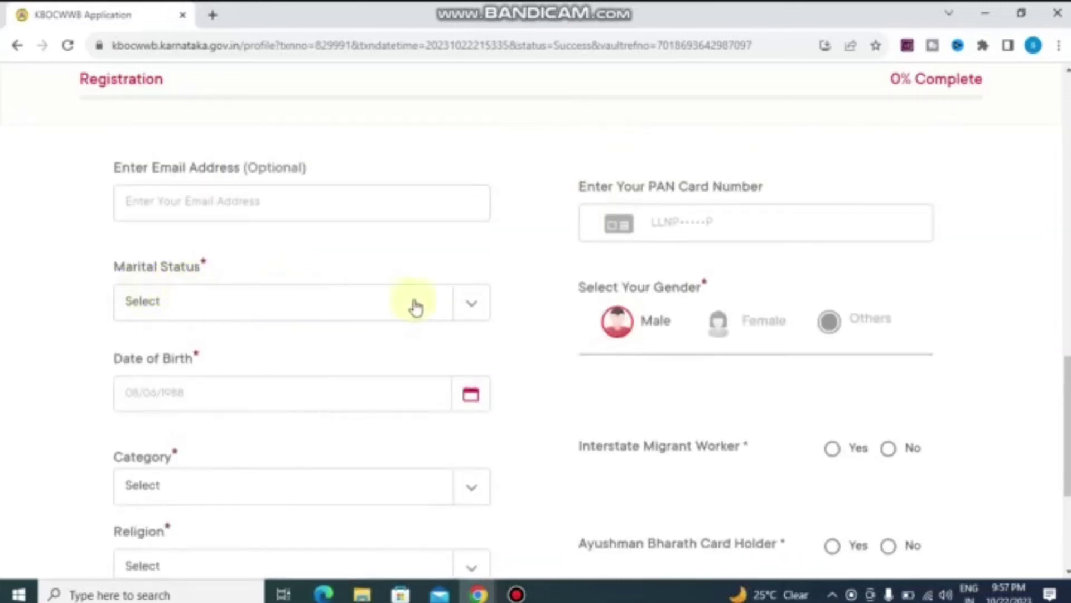
left_click(470, 309)
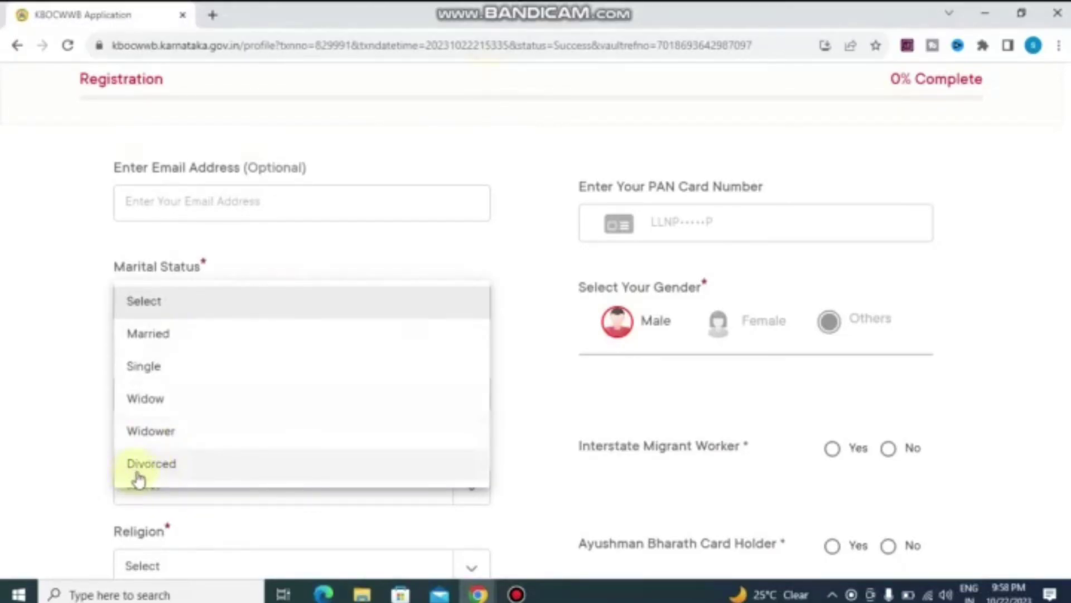
left_click(539, 348)
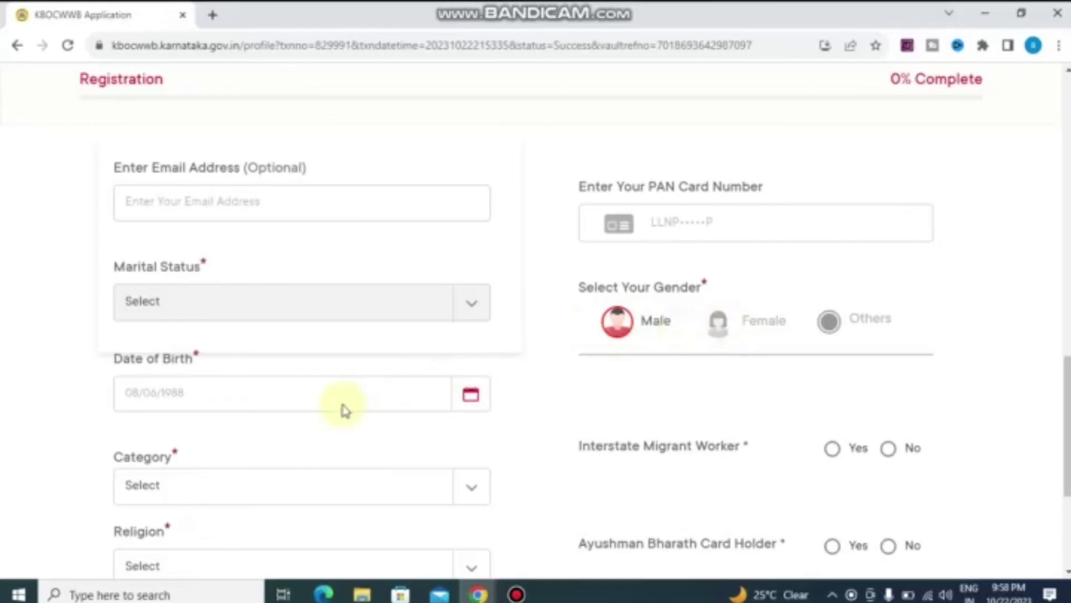
scroll(344, 409, "down", 1)
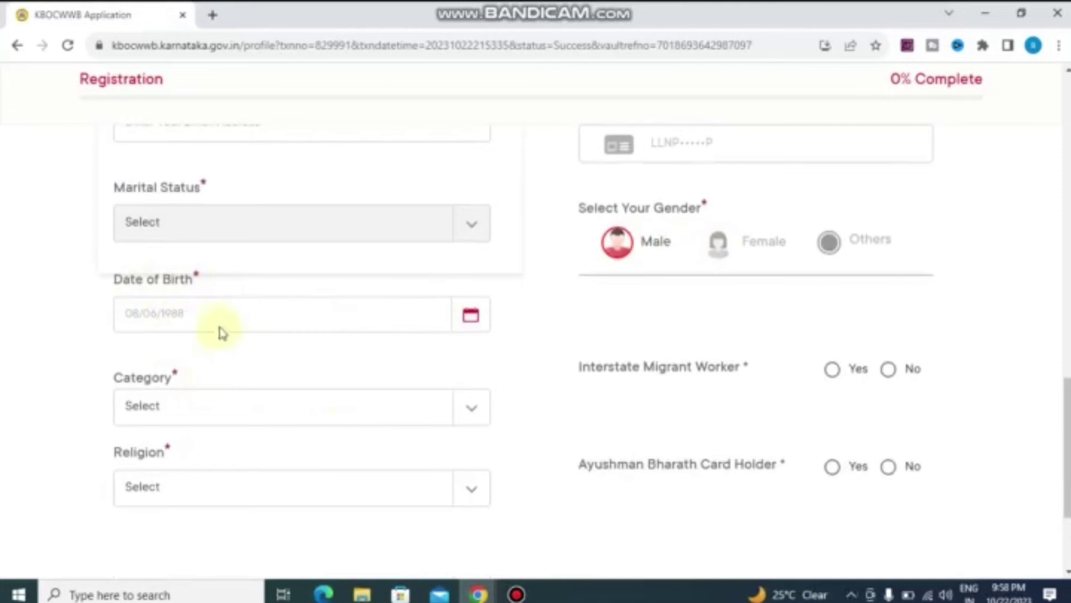
scroll(223, 355, "down", 1)
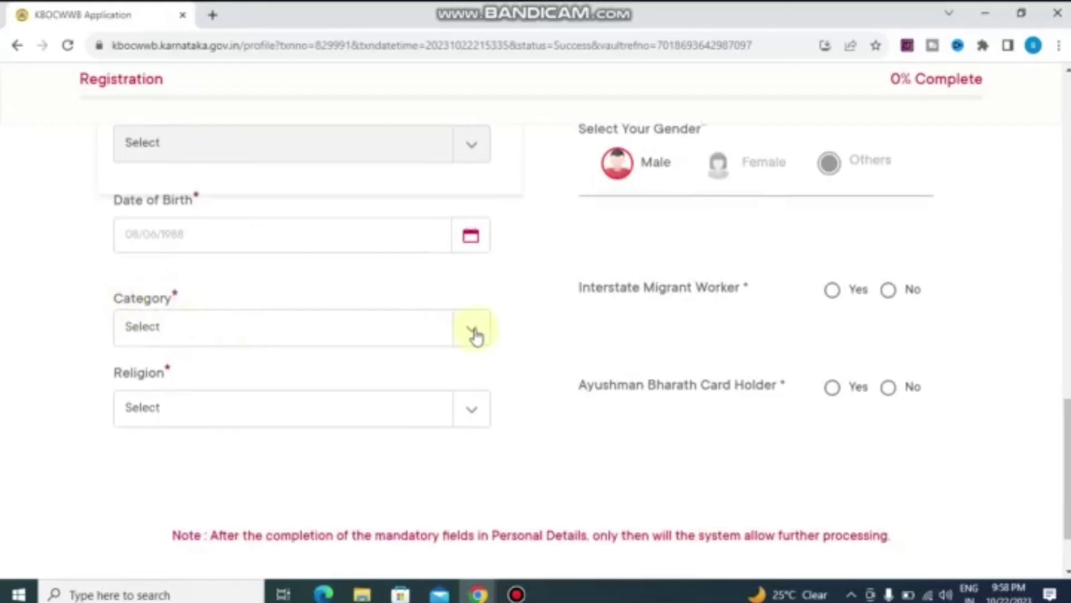
left_click(474, 333)
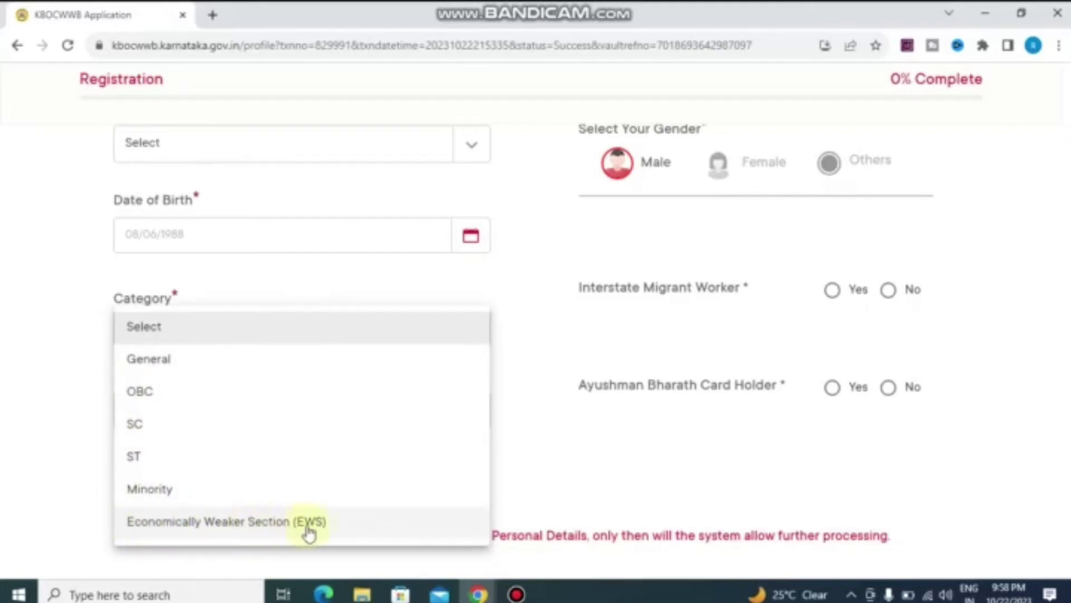
left_click(546, 352)
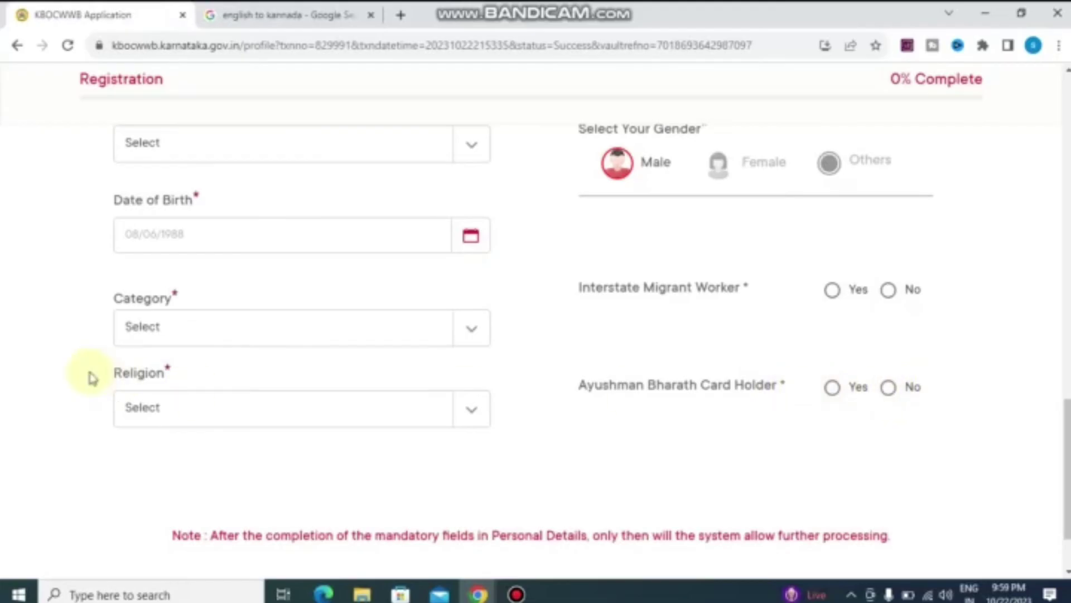
left_click(470, 413)
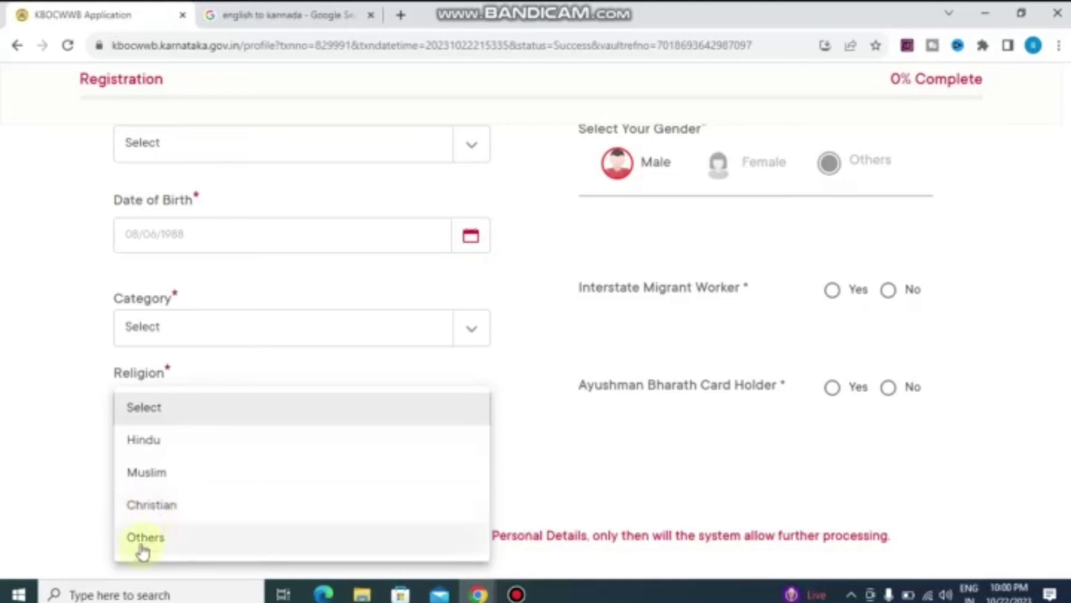
left_click(537, 398)
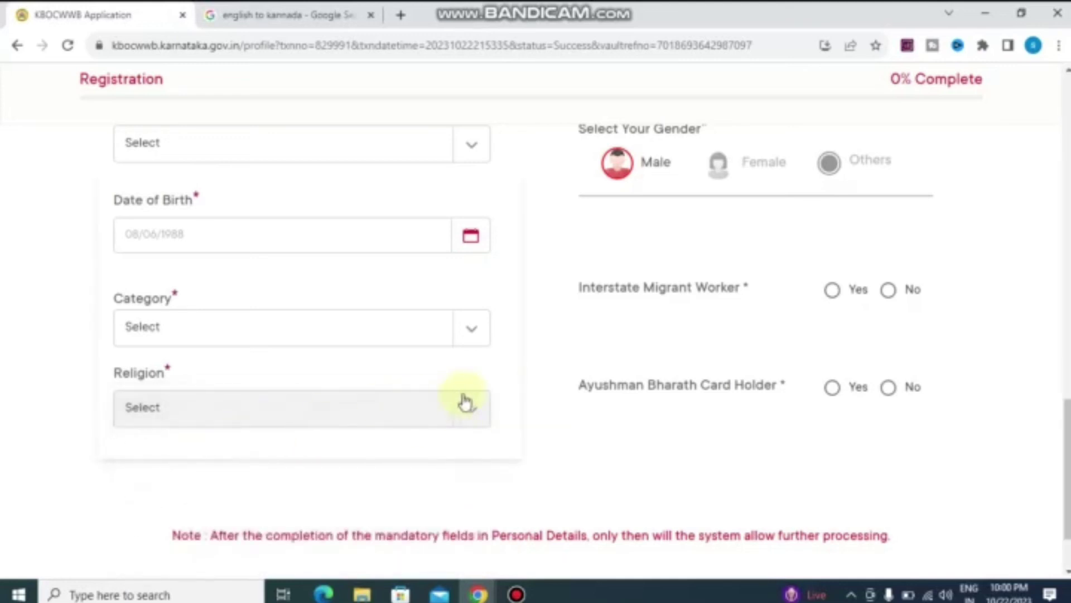
scroll(502, 396, "down", 2)
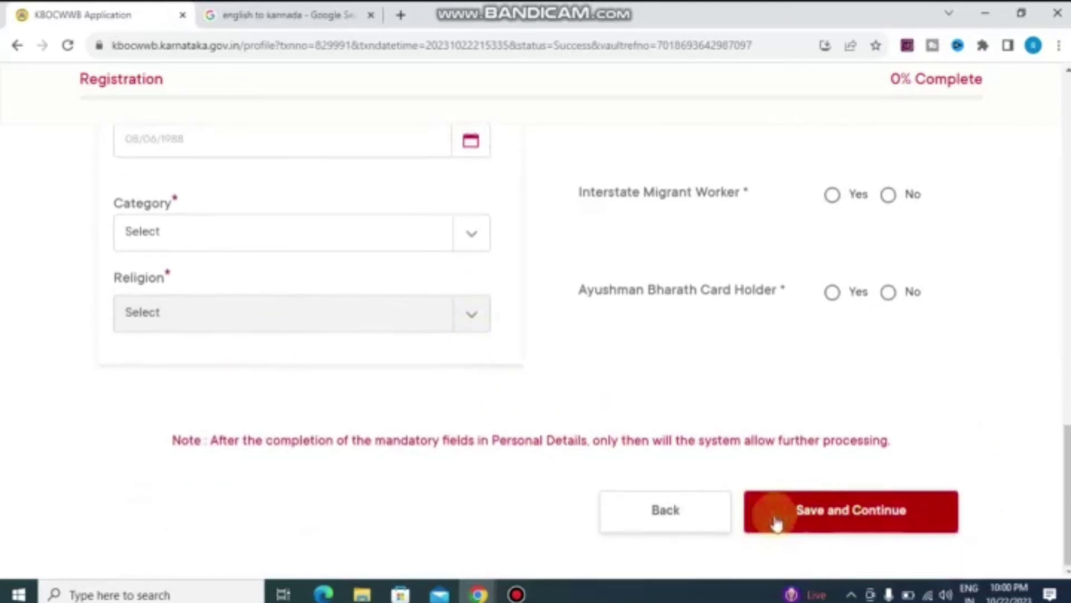
Save the personal details with Save and Continue, bringing registration to 20% complete.
scroll(862, 435, "up", 10)
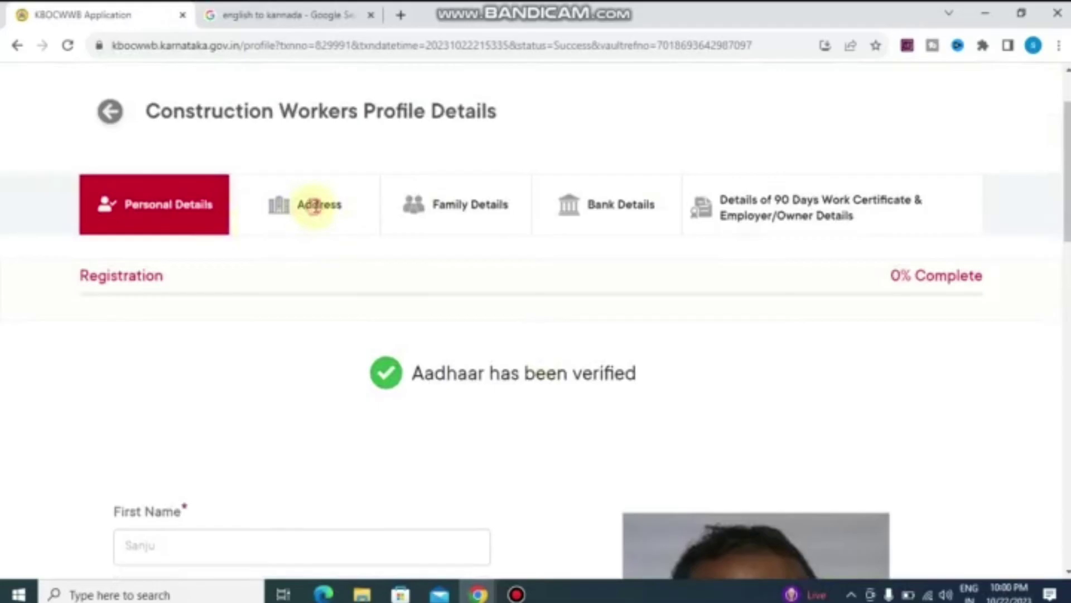
double_click(312, 207)
scroll(679, 327, "down", 3)
scroll(681, 329, "down", 15)
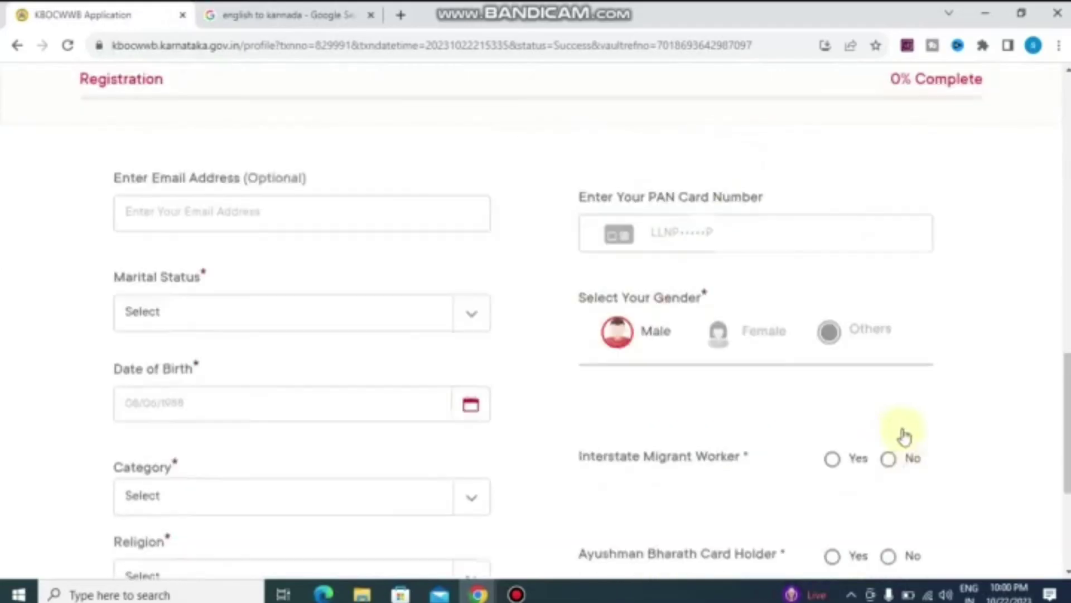
left_click(842, 514)
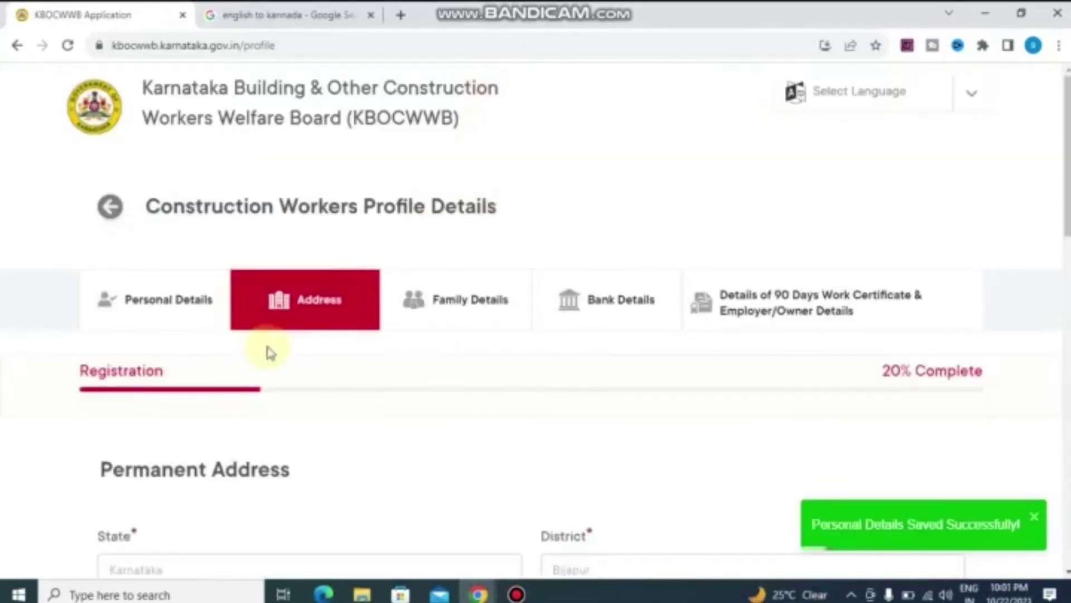
Open the Address tab and select the Permanent Address street name field.
left_click(283, 321)
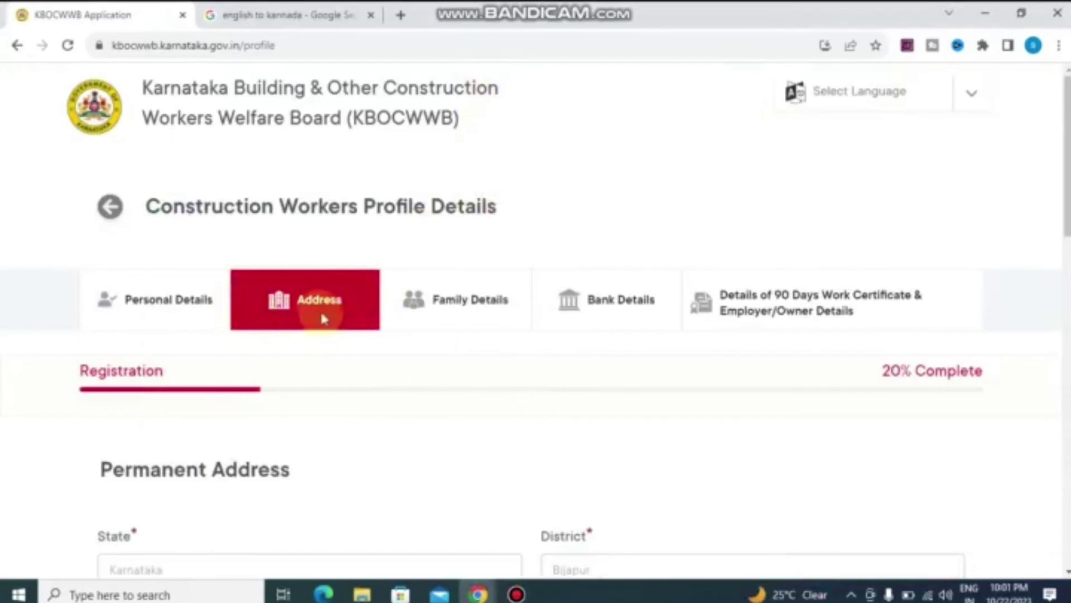
scroll(411, 355, "down", 4)
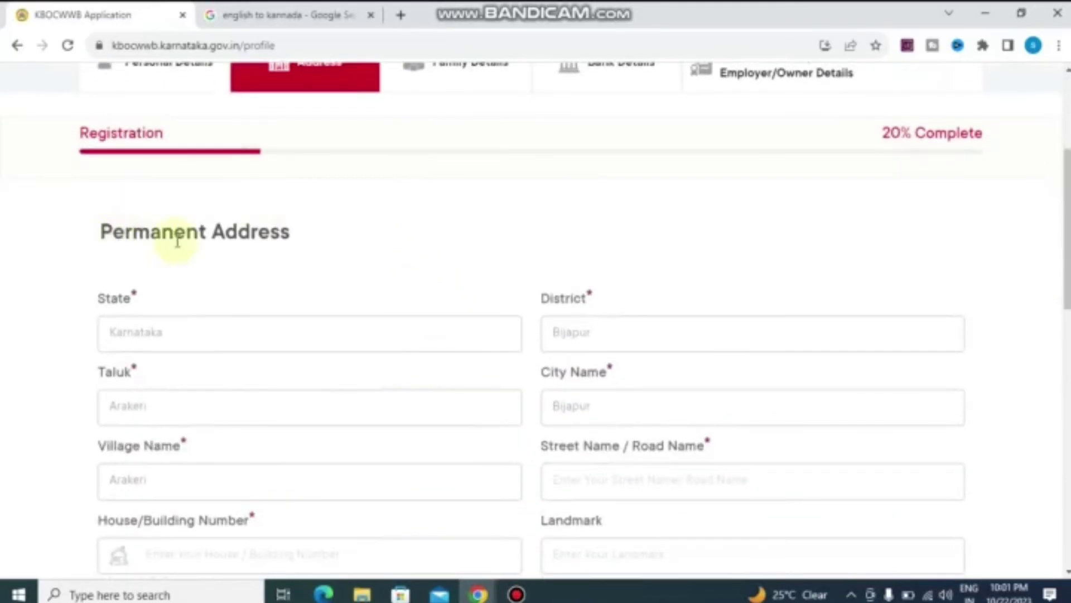
scroll(334, 298, "down", 3)
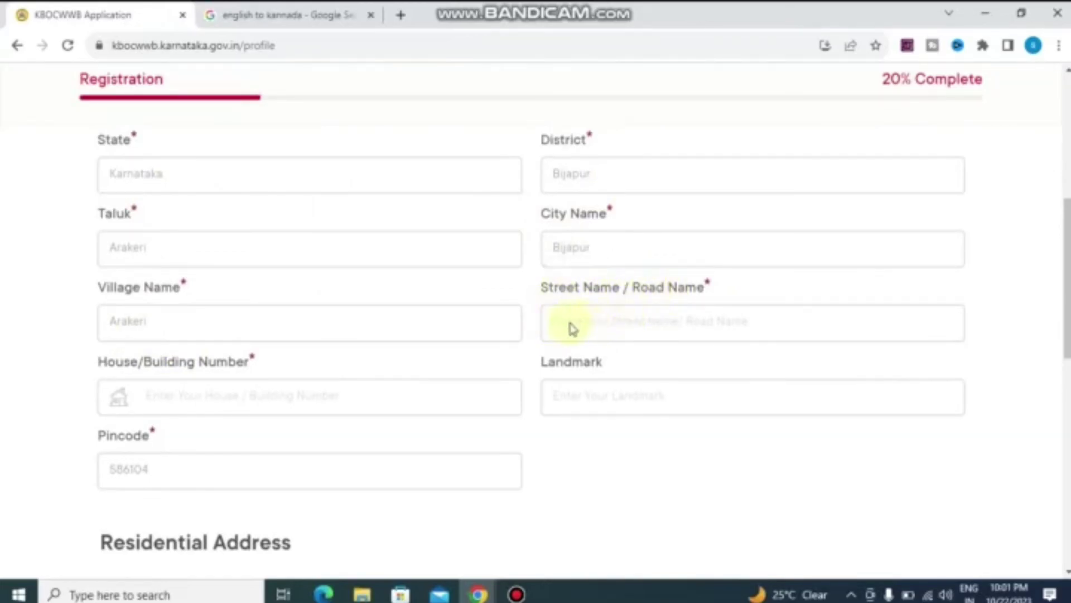
left_click(632, 324)
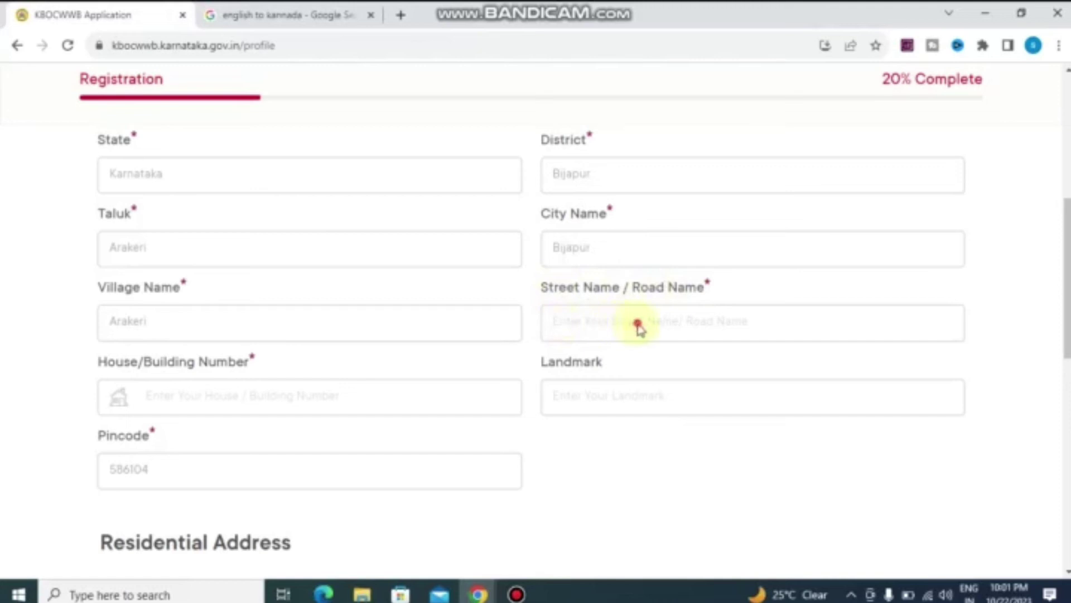
Scroll down the address form to reach the empty Residential Address fields.
scroll(713, 261, "down", 3)
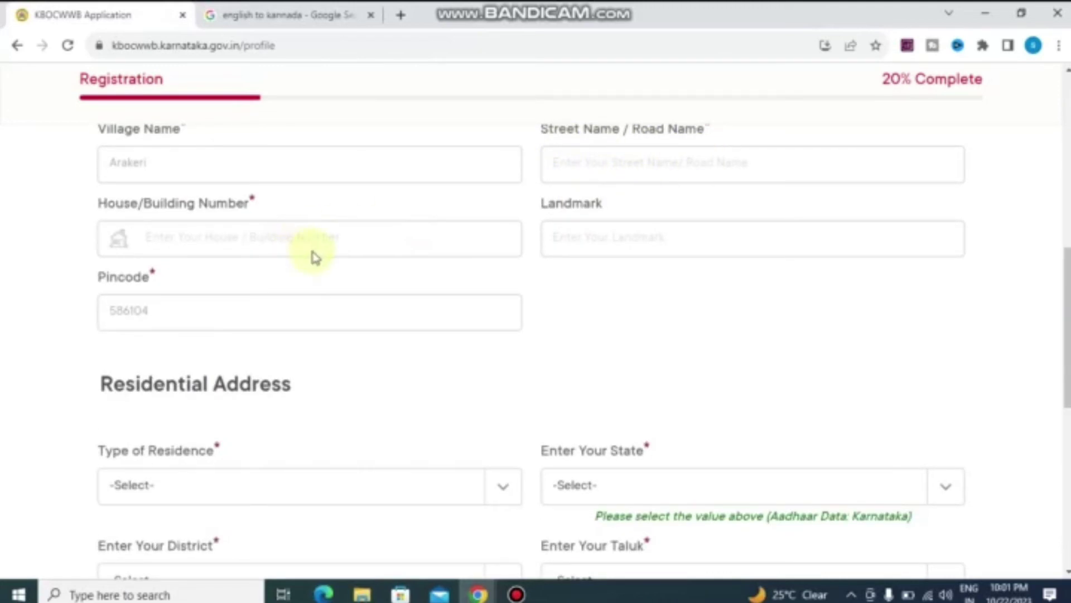
scroll(392, 264, "down", 2)
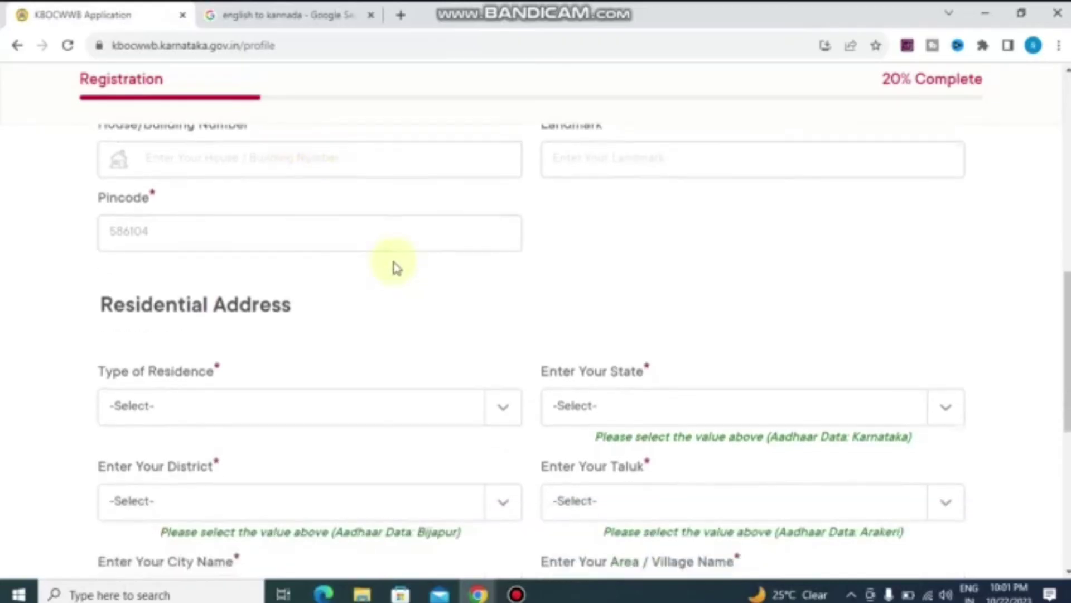
scroll(396, 267, "down", 4)
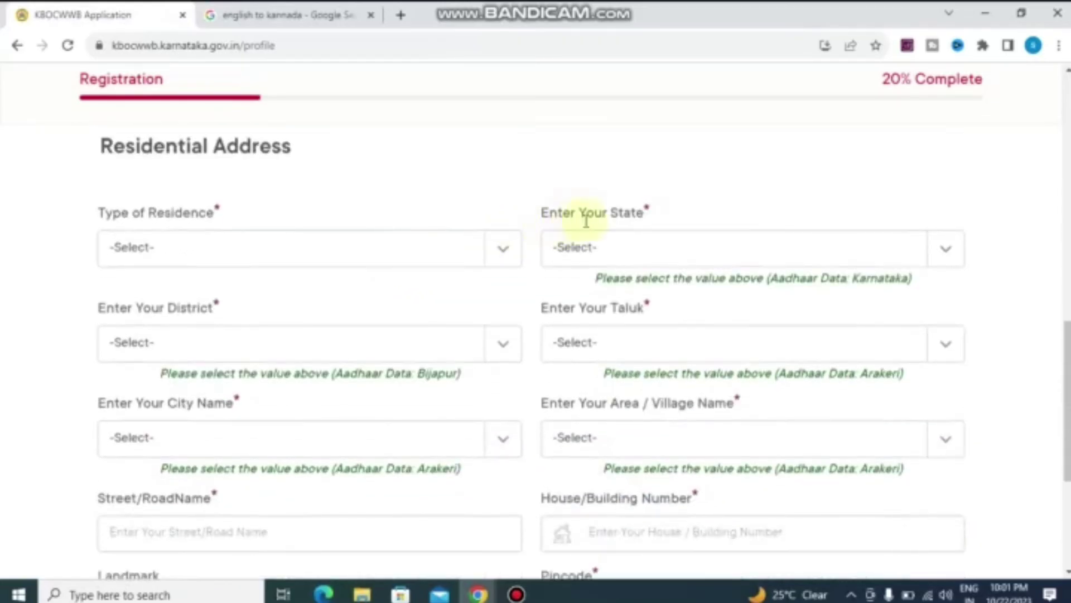
scroll(363, 211, "up", 2)
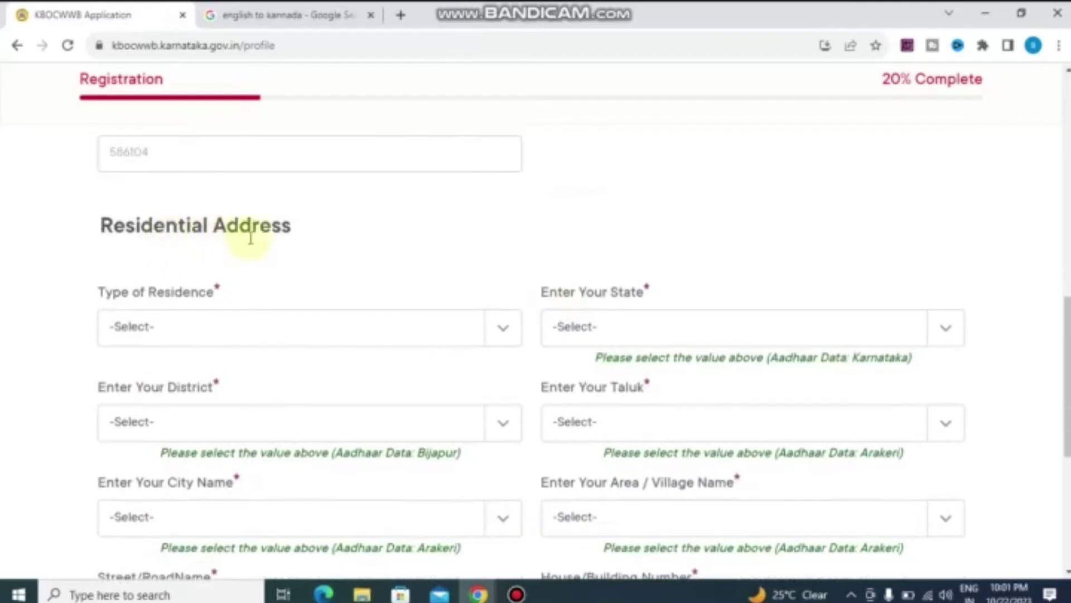
scroll(360, 250, "up", 15)
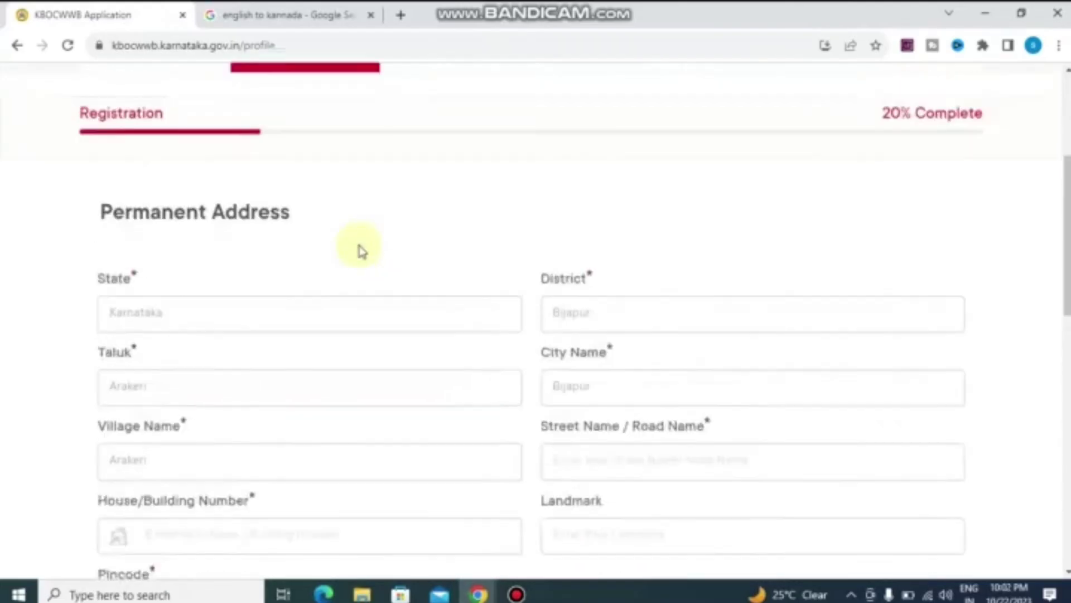
scroll(279, 240, "down", 6)
scroll(334, 314, "down", 10)
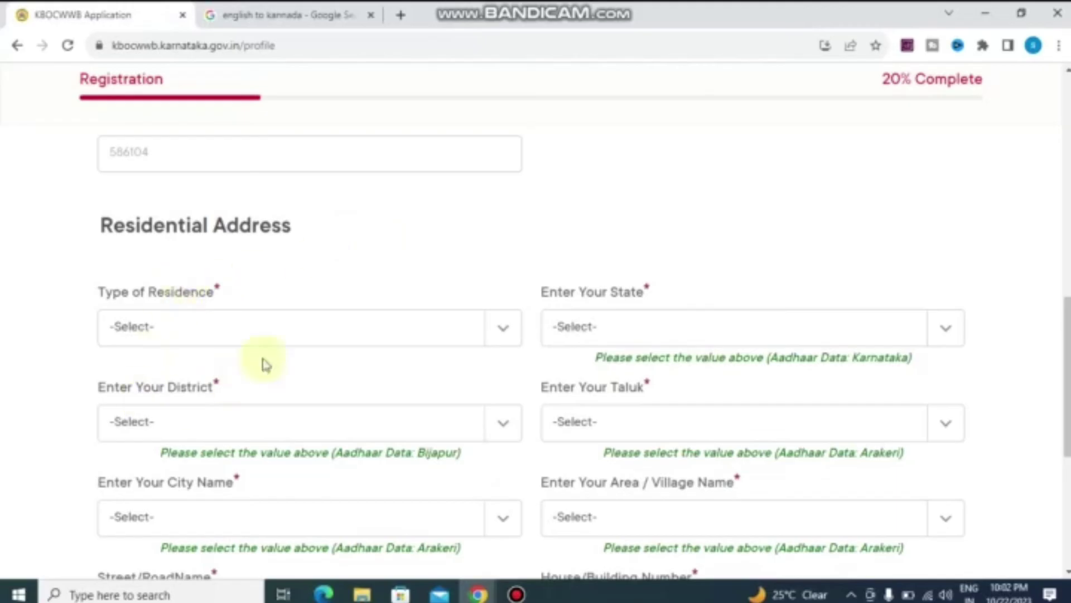
scroll(335, 339, "down", 1)
scroll(367, 341, "down", 4)
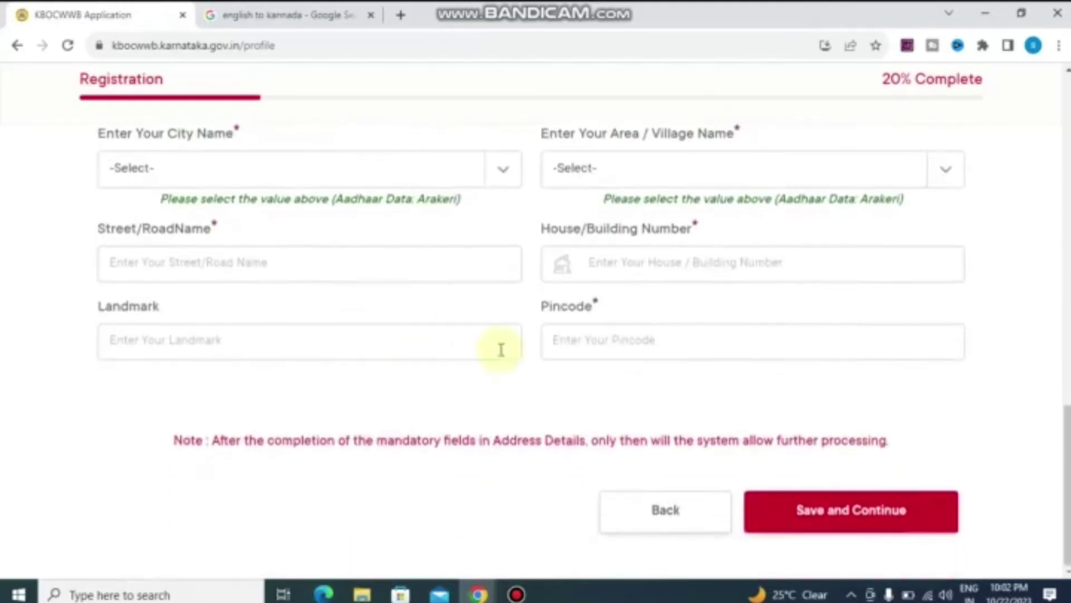
Try Save and Continue on the address page, which brings up a warning.
left_click(854, 517)
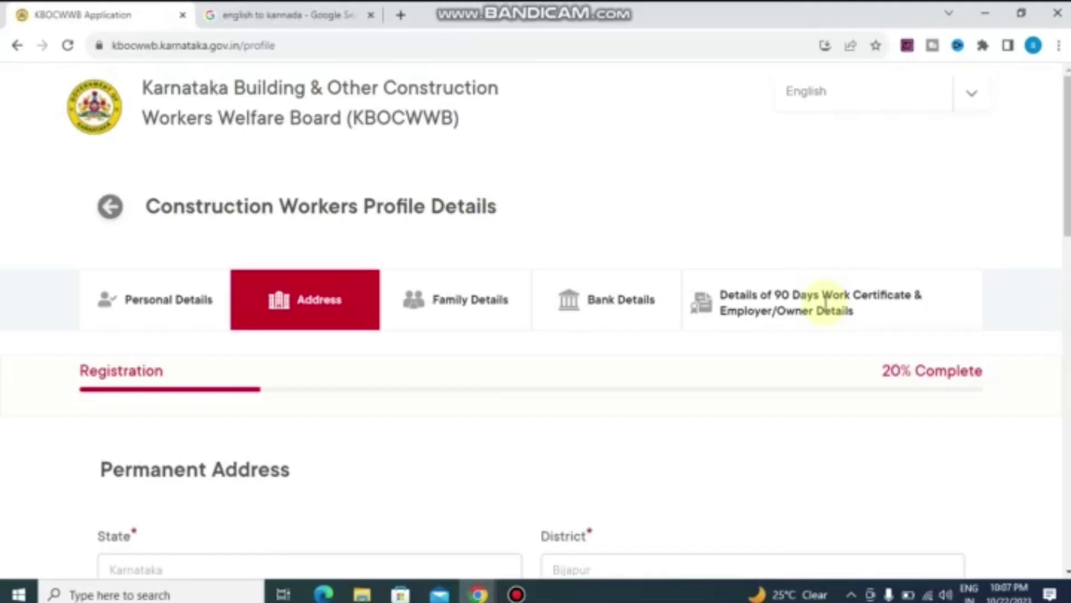
scroll(839, 392, "down", 12)
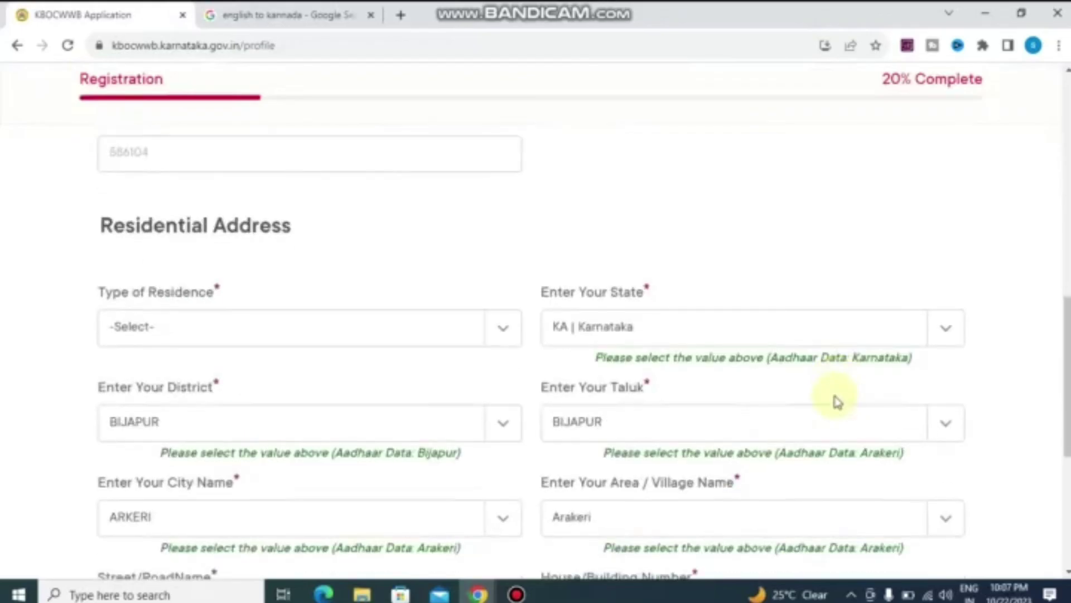
scroll(854, 384, "down", 3)
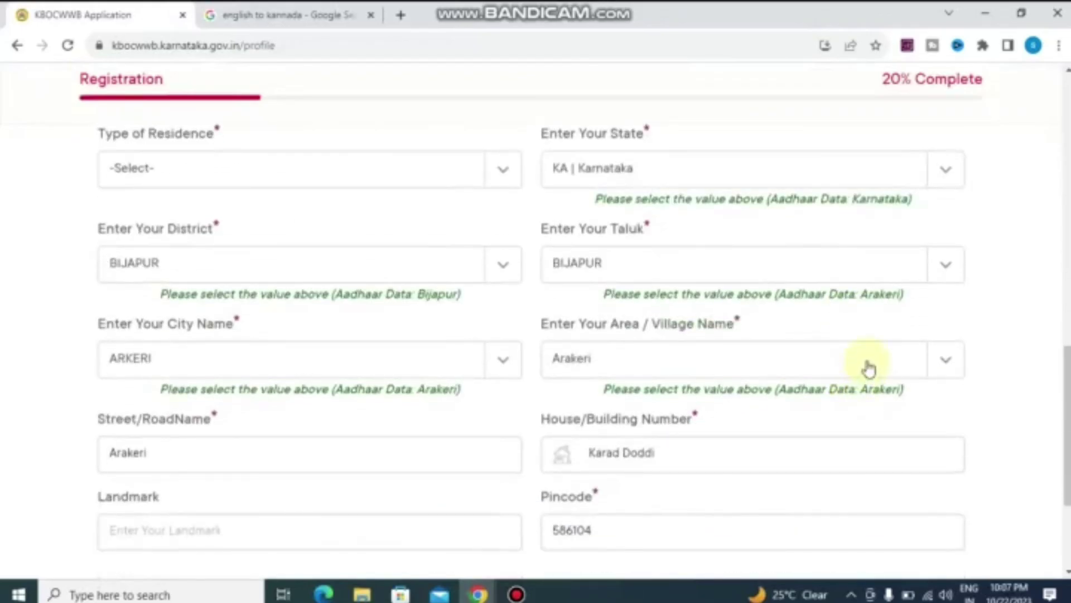